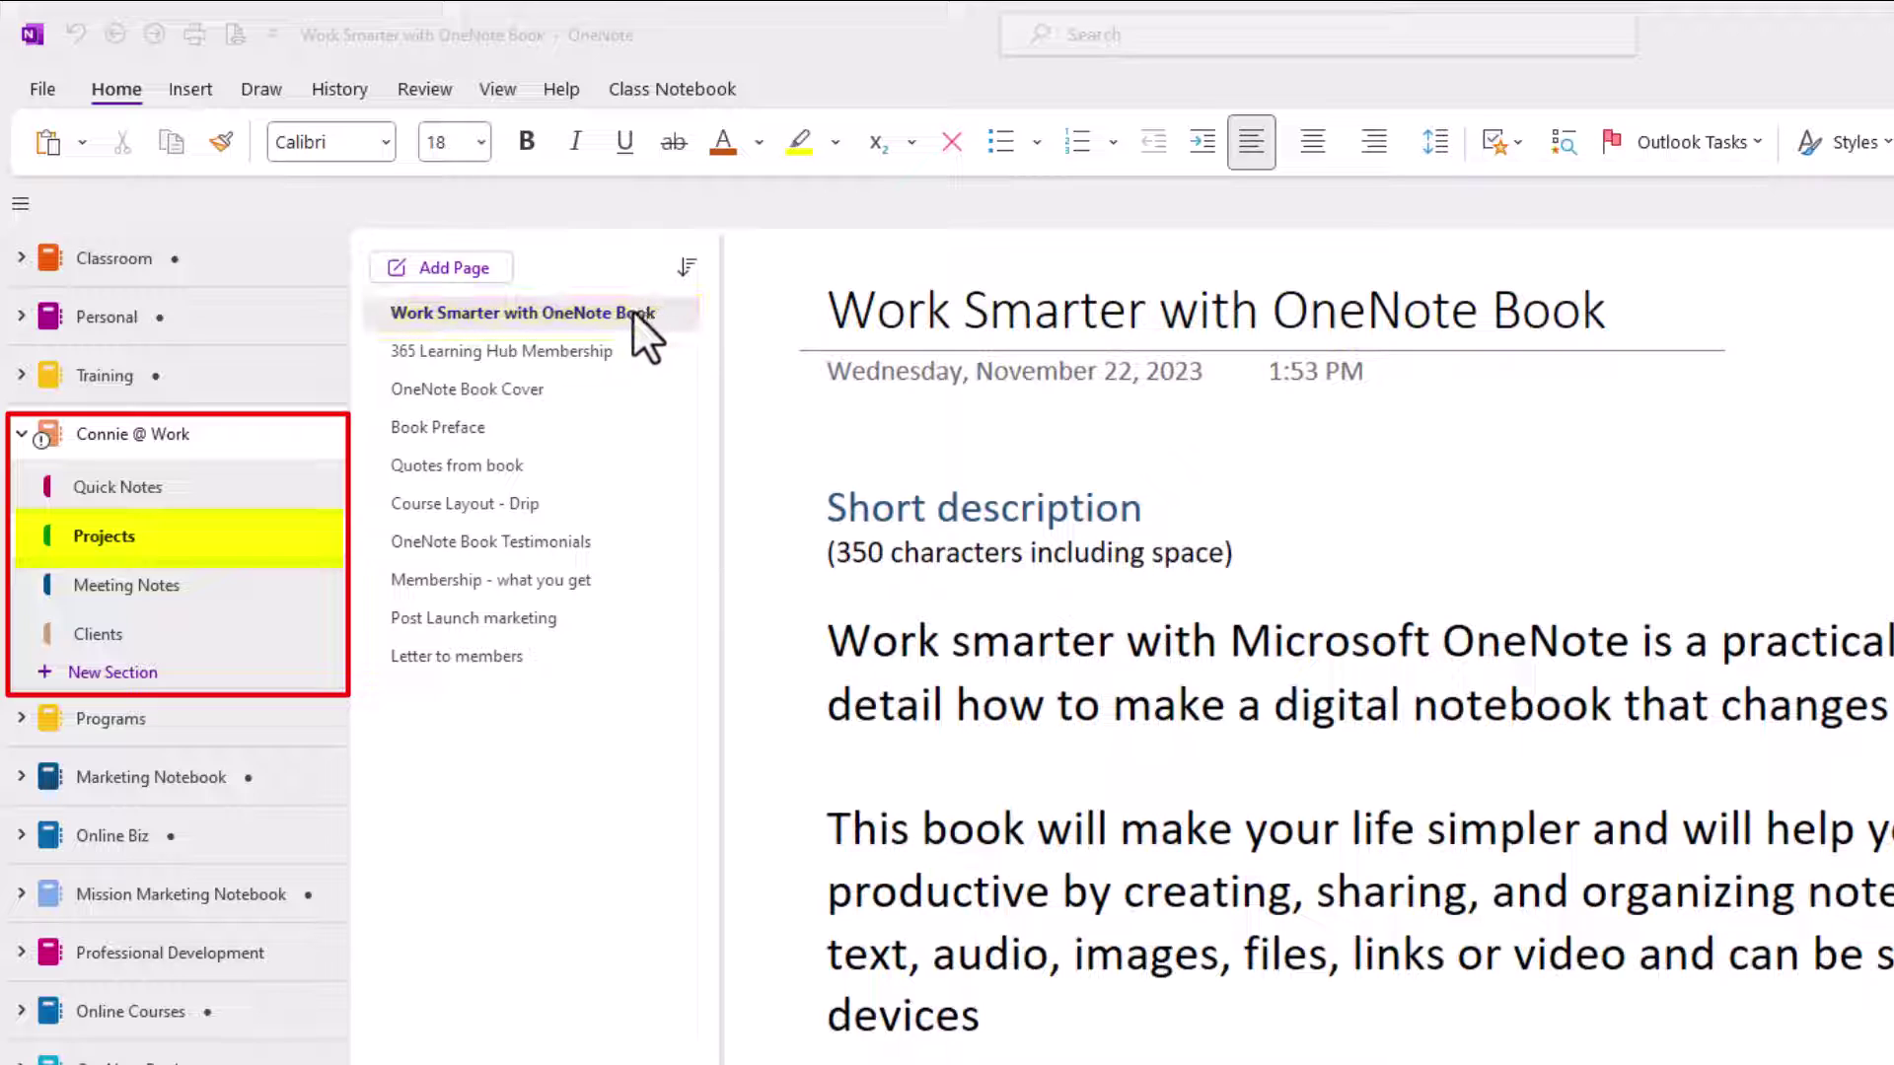
# Switch from Work Smarter to the 365 Learning Hub Membership page in Projects
pyautogui.click(597, 352)
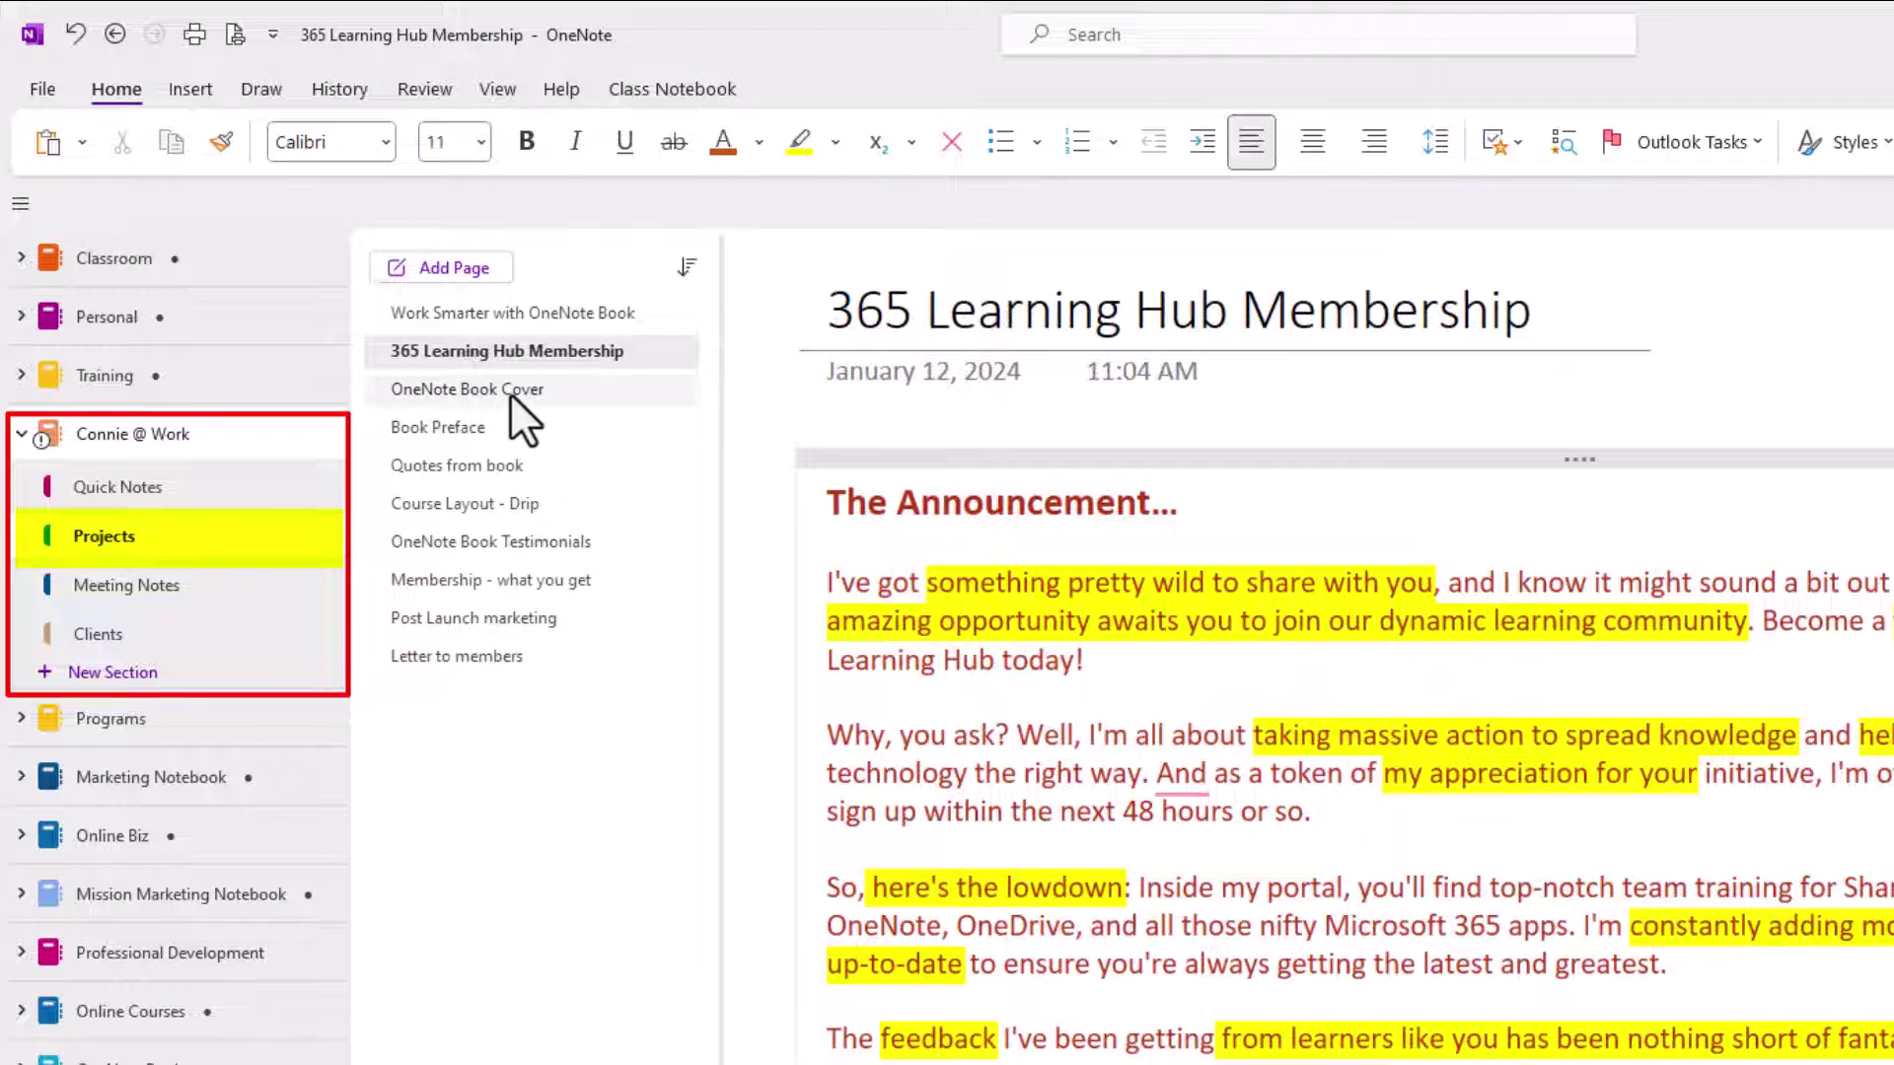
# Move OneNote Book Cover and Book Preface below Work Smarter, and Membership - what you get below 365 Learning Hub Membership
pyautogui.click(510, 392)
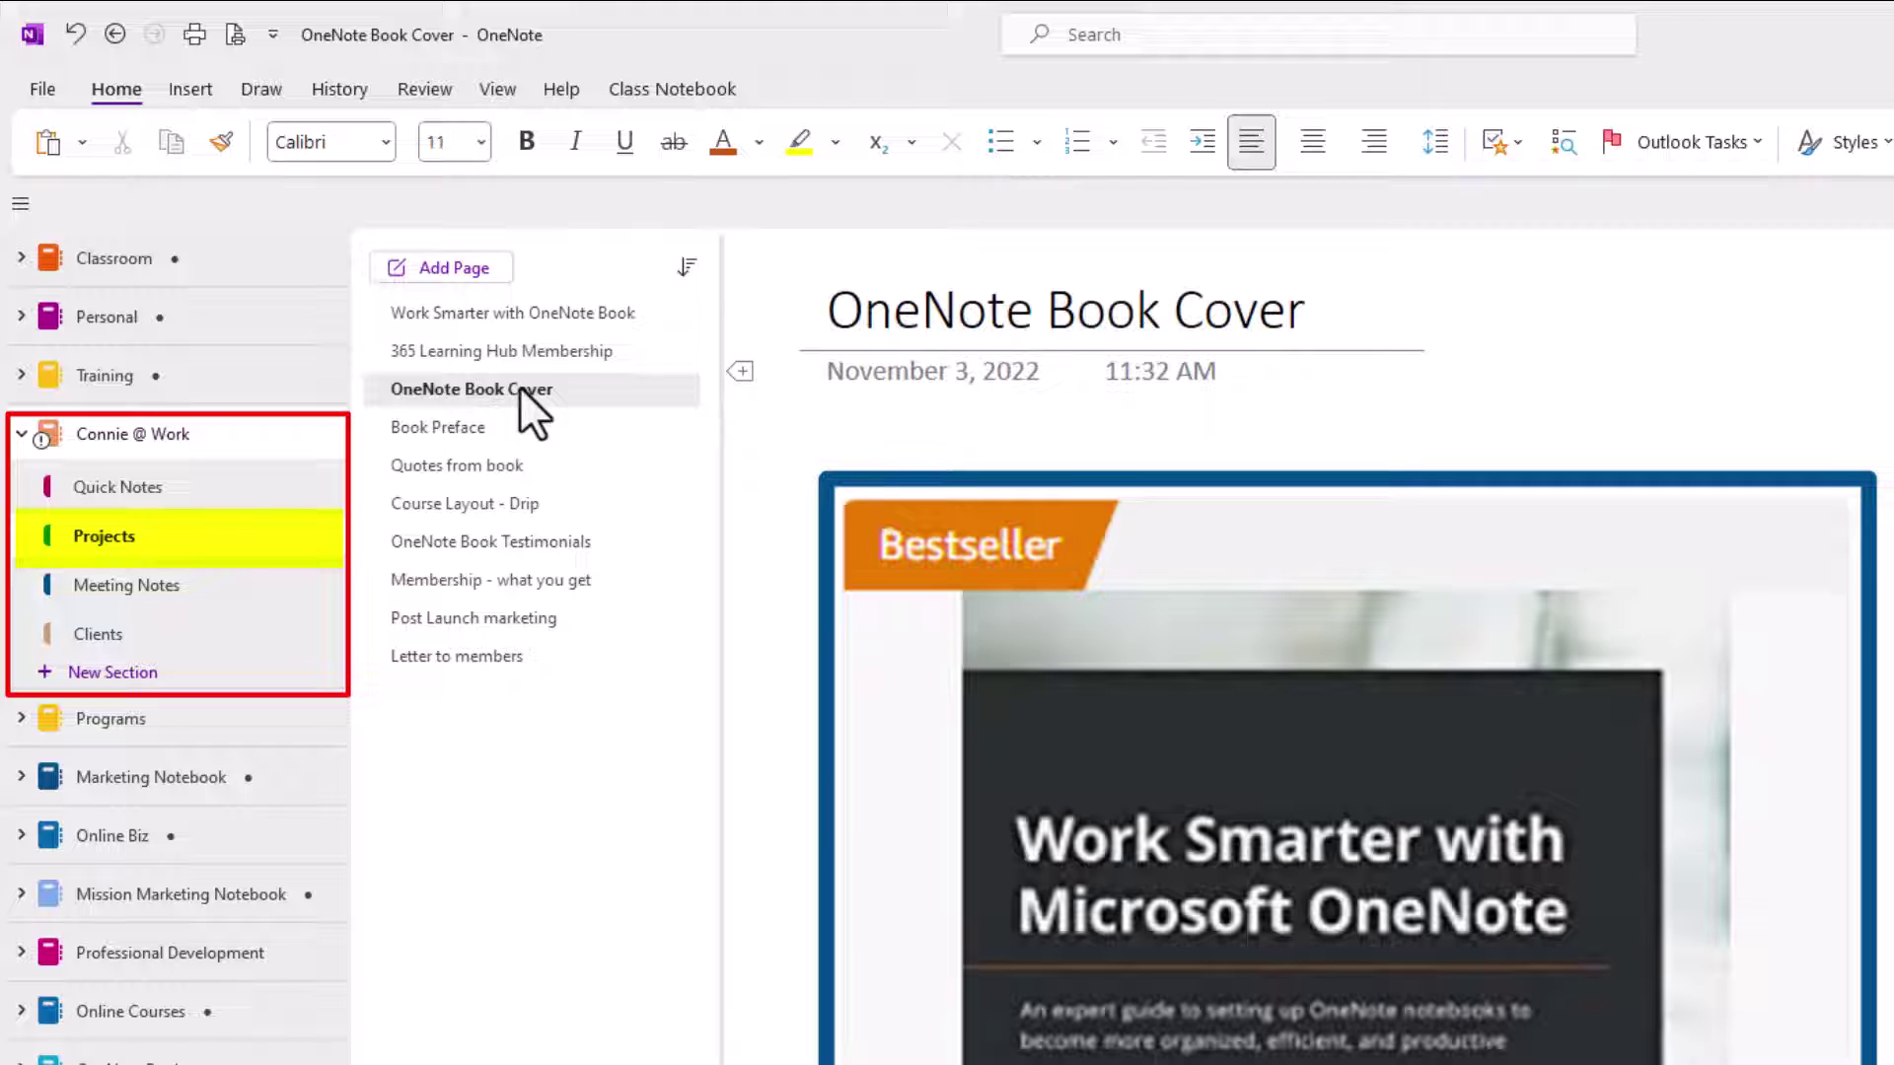
pyautogui.moveTo(520, 386); pyautogui.dragTo(554, 327)
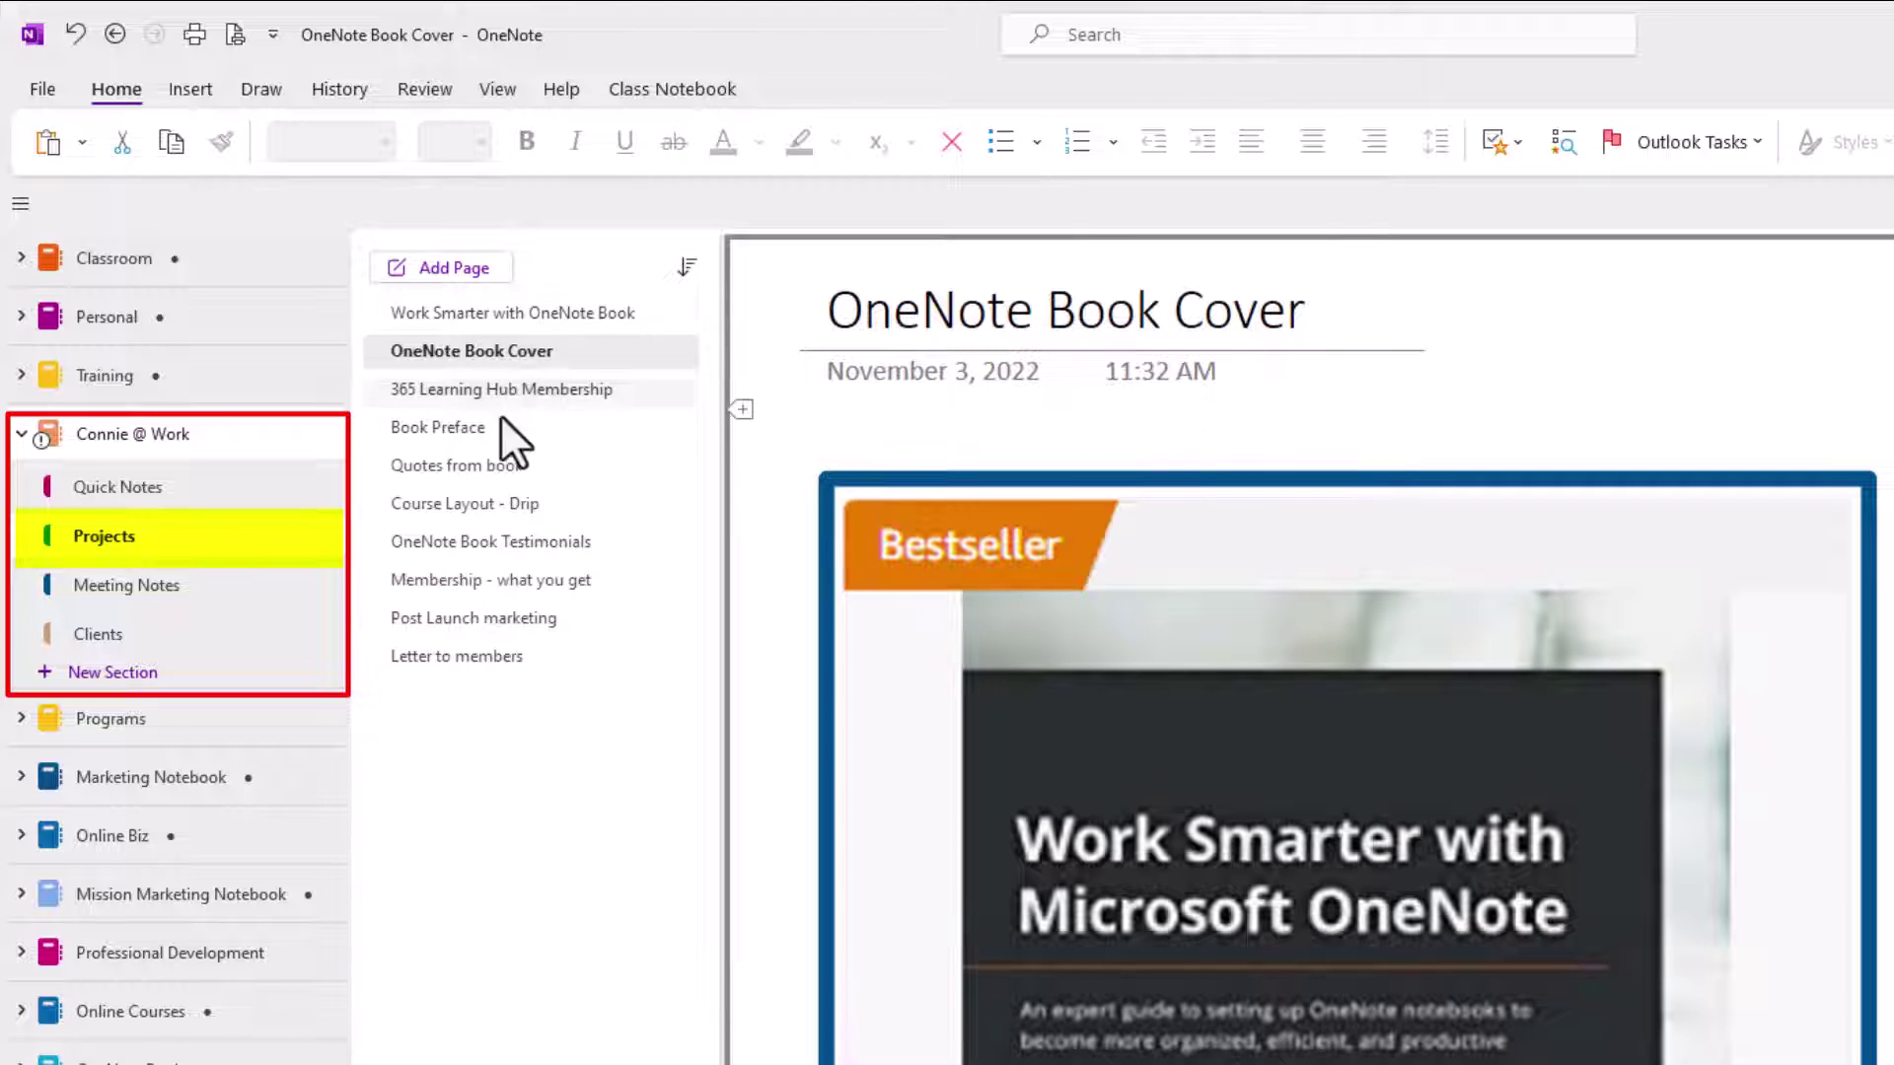
pyautogui.moveTo(495, 432); pyautogui.dragTo(536, 379)
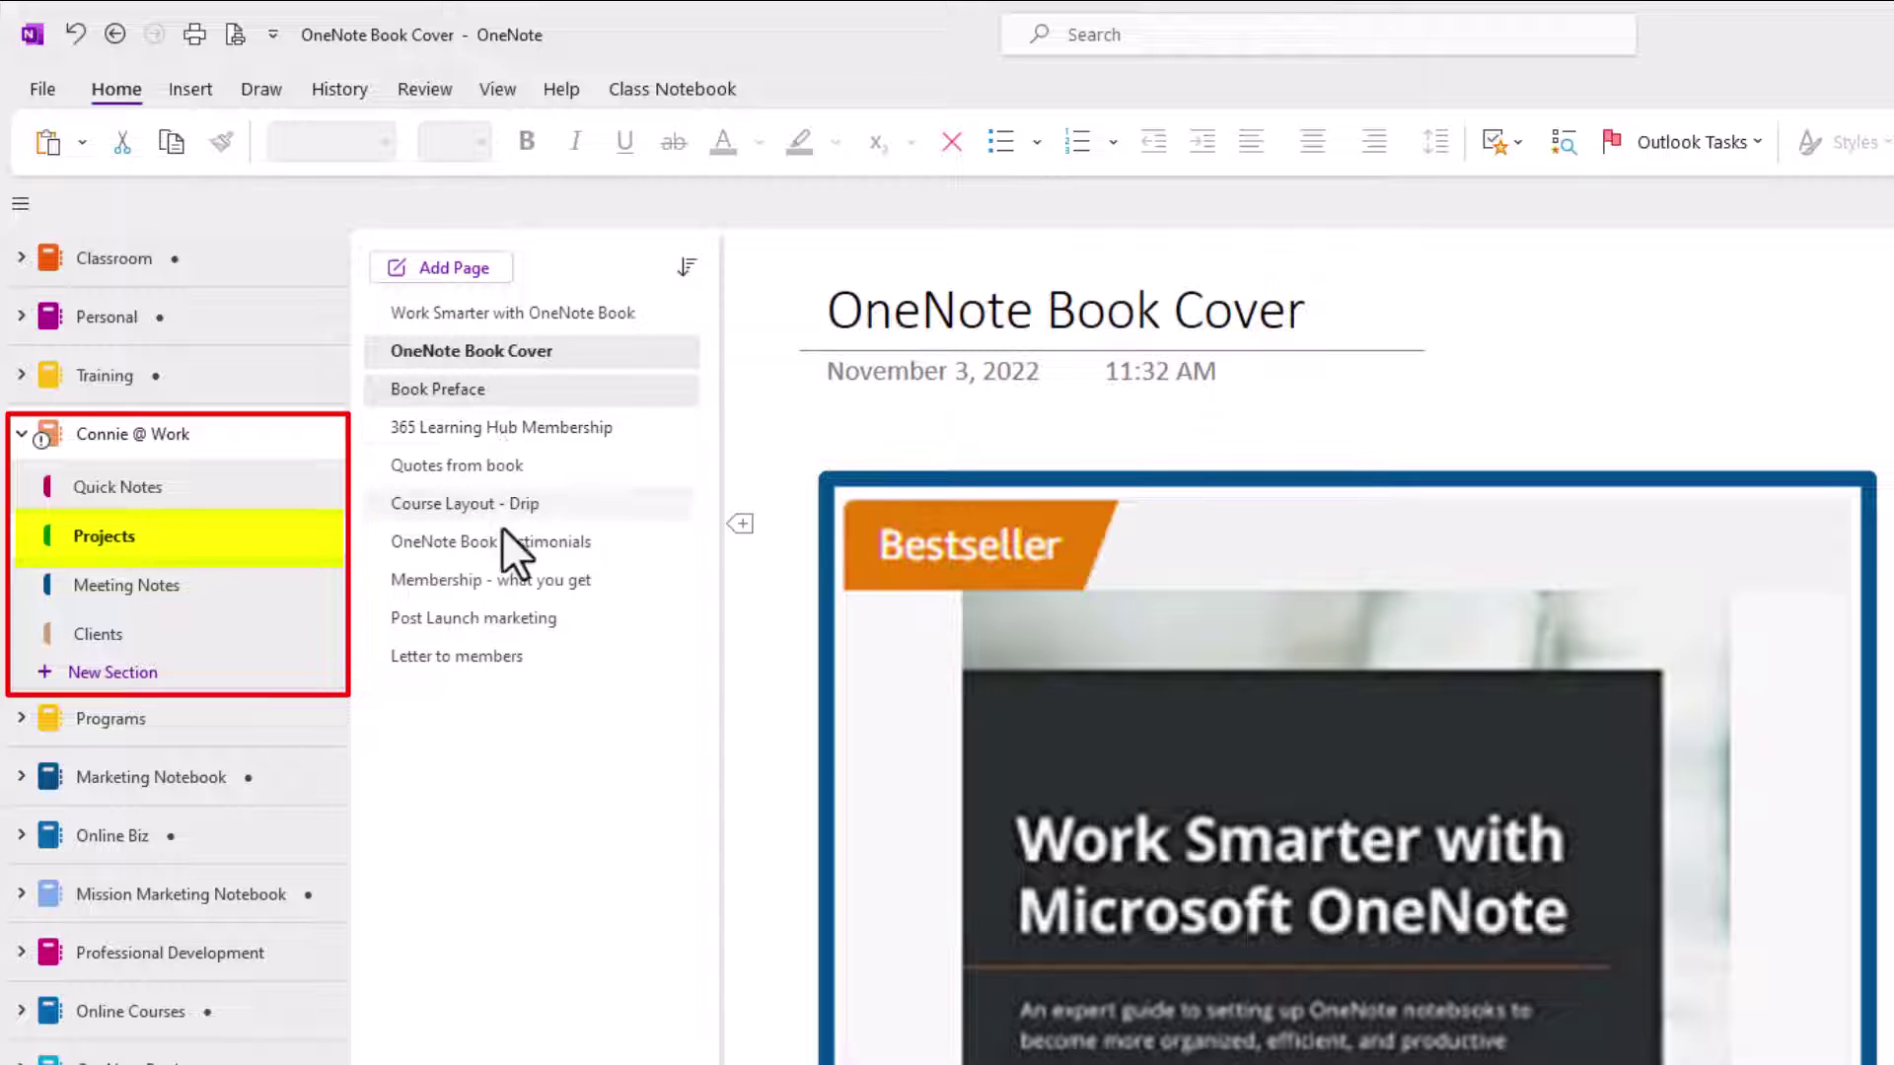
pyautogui.click(508, 579)
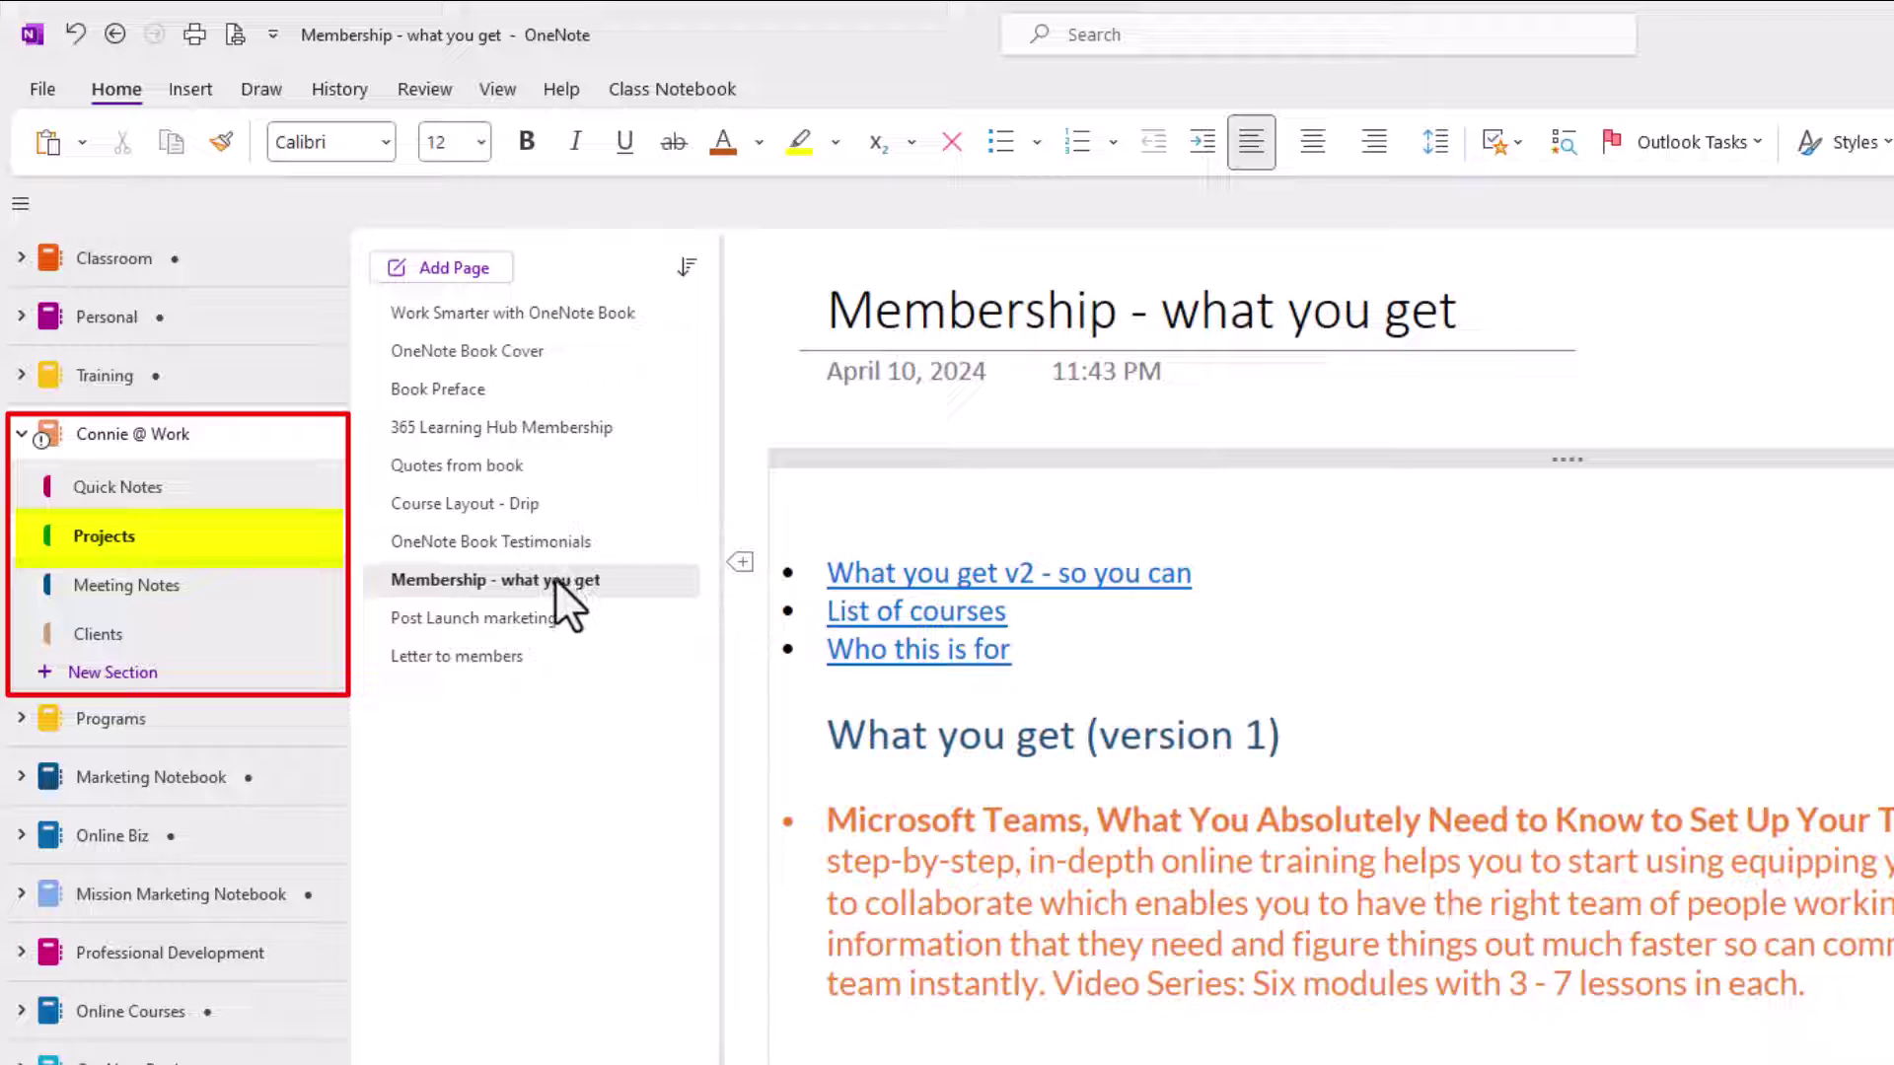
pyautogui.moveTo(555, 579); pyautogui.dragTo(579, 440)
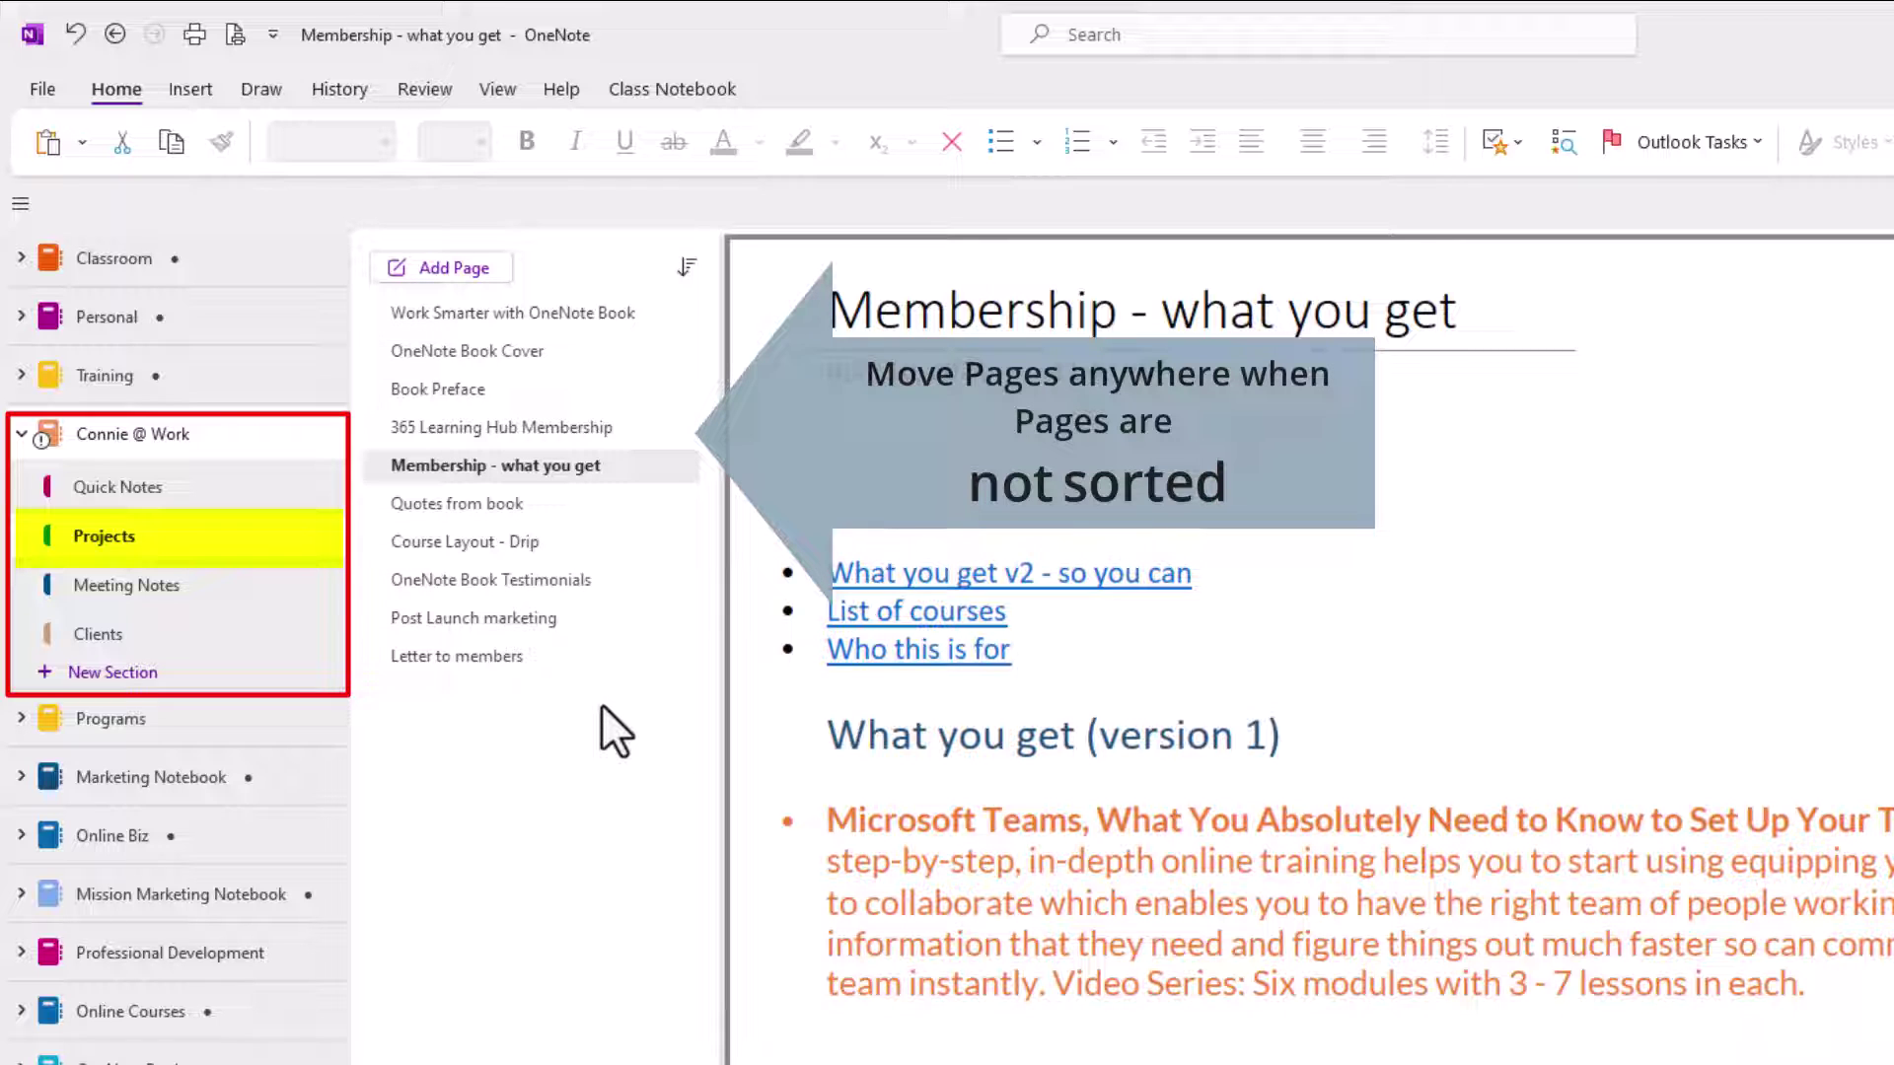
# Sort Projects pages alphabetically and confirm OneNote Book Cover can no longer be dragged
pyautogui.click(688, 268)
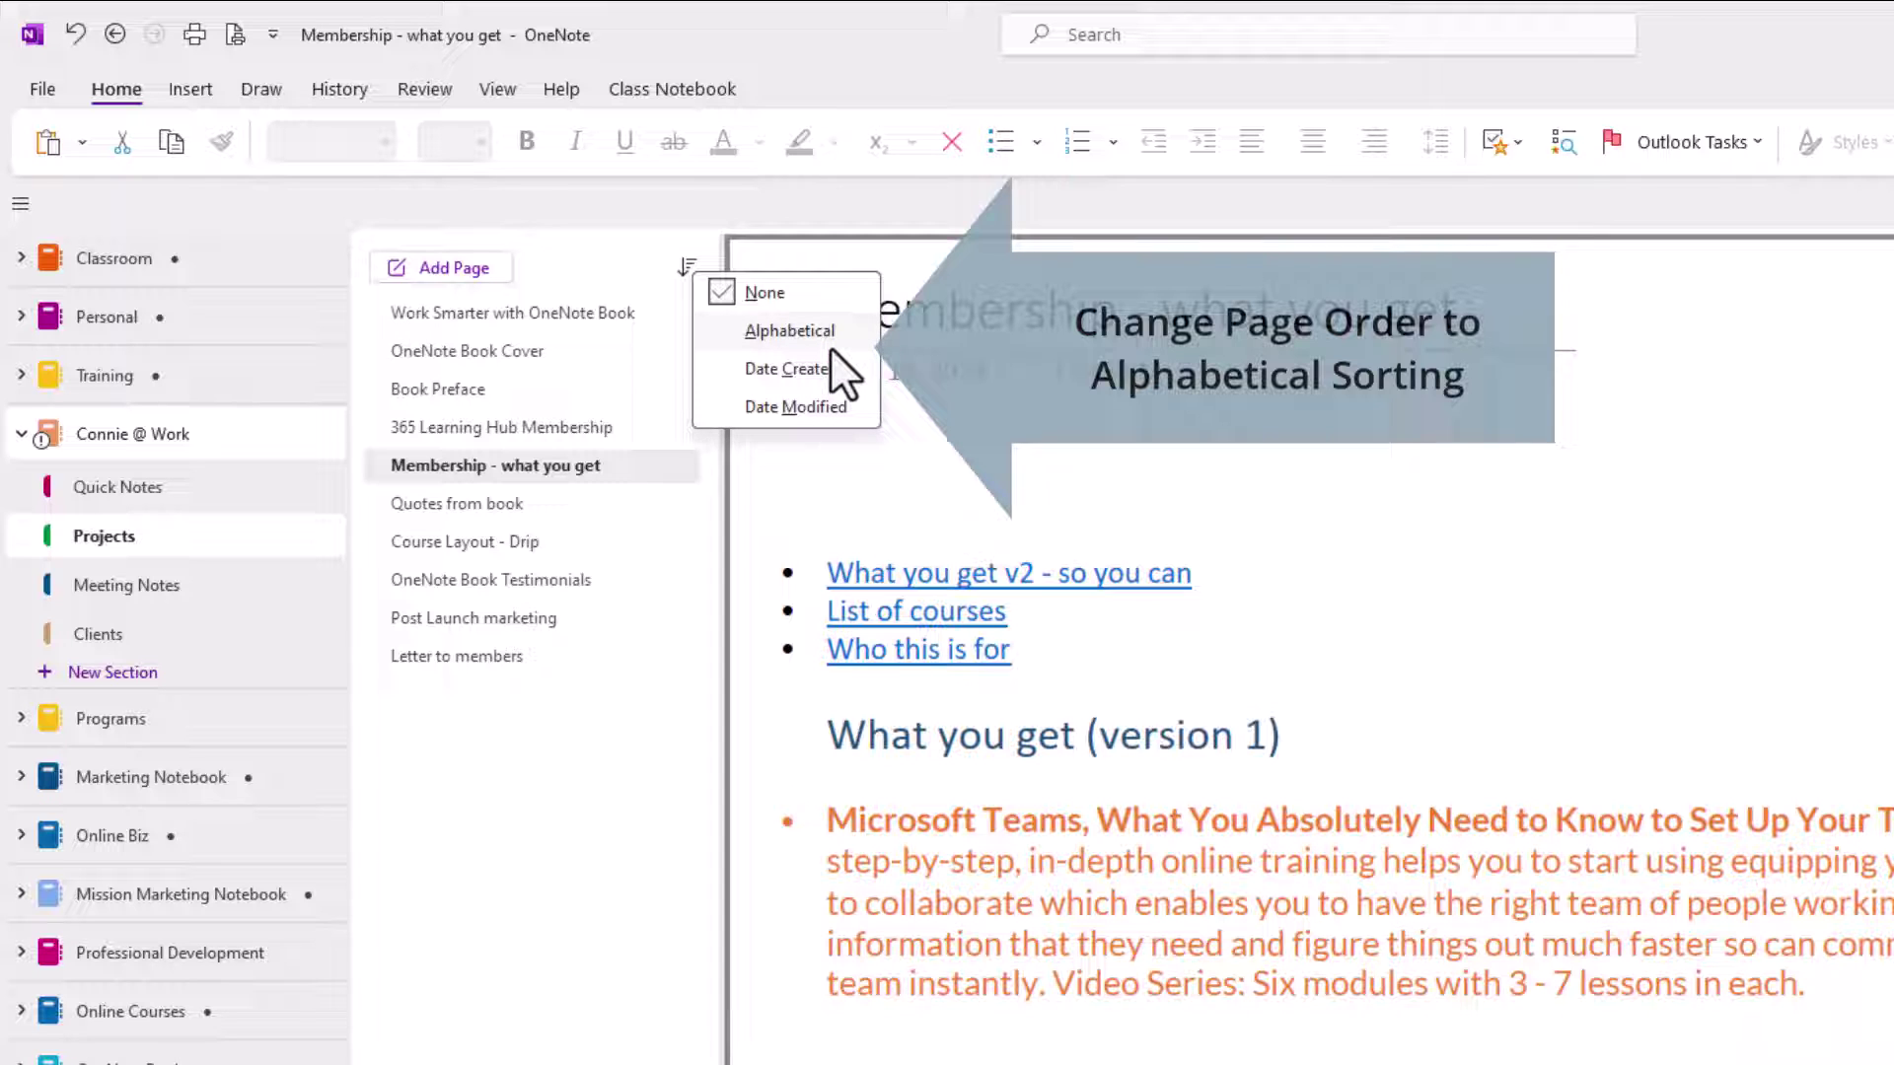
pyautogui.click(829, 343)
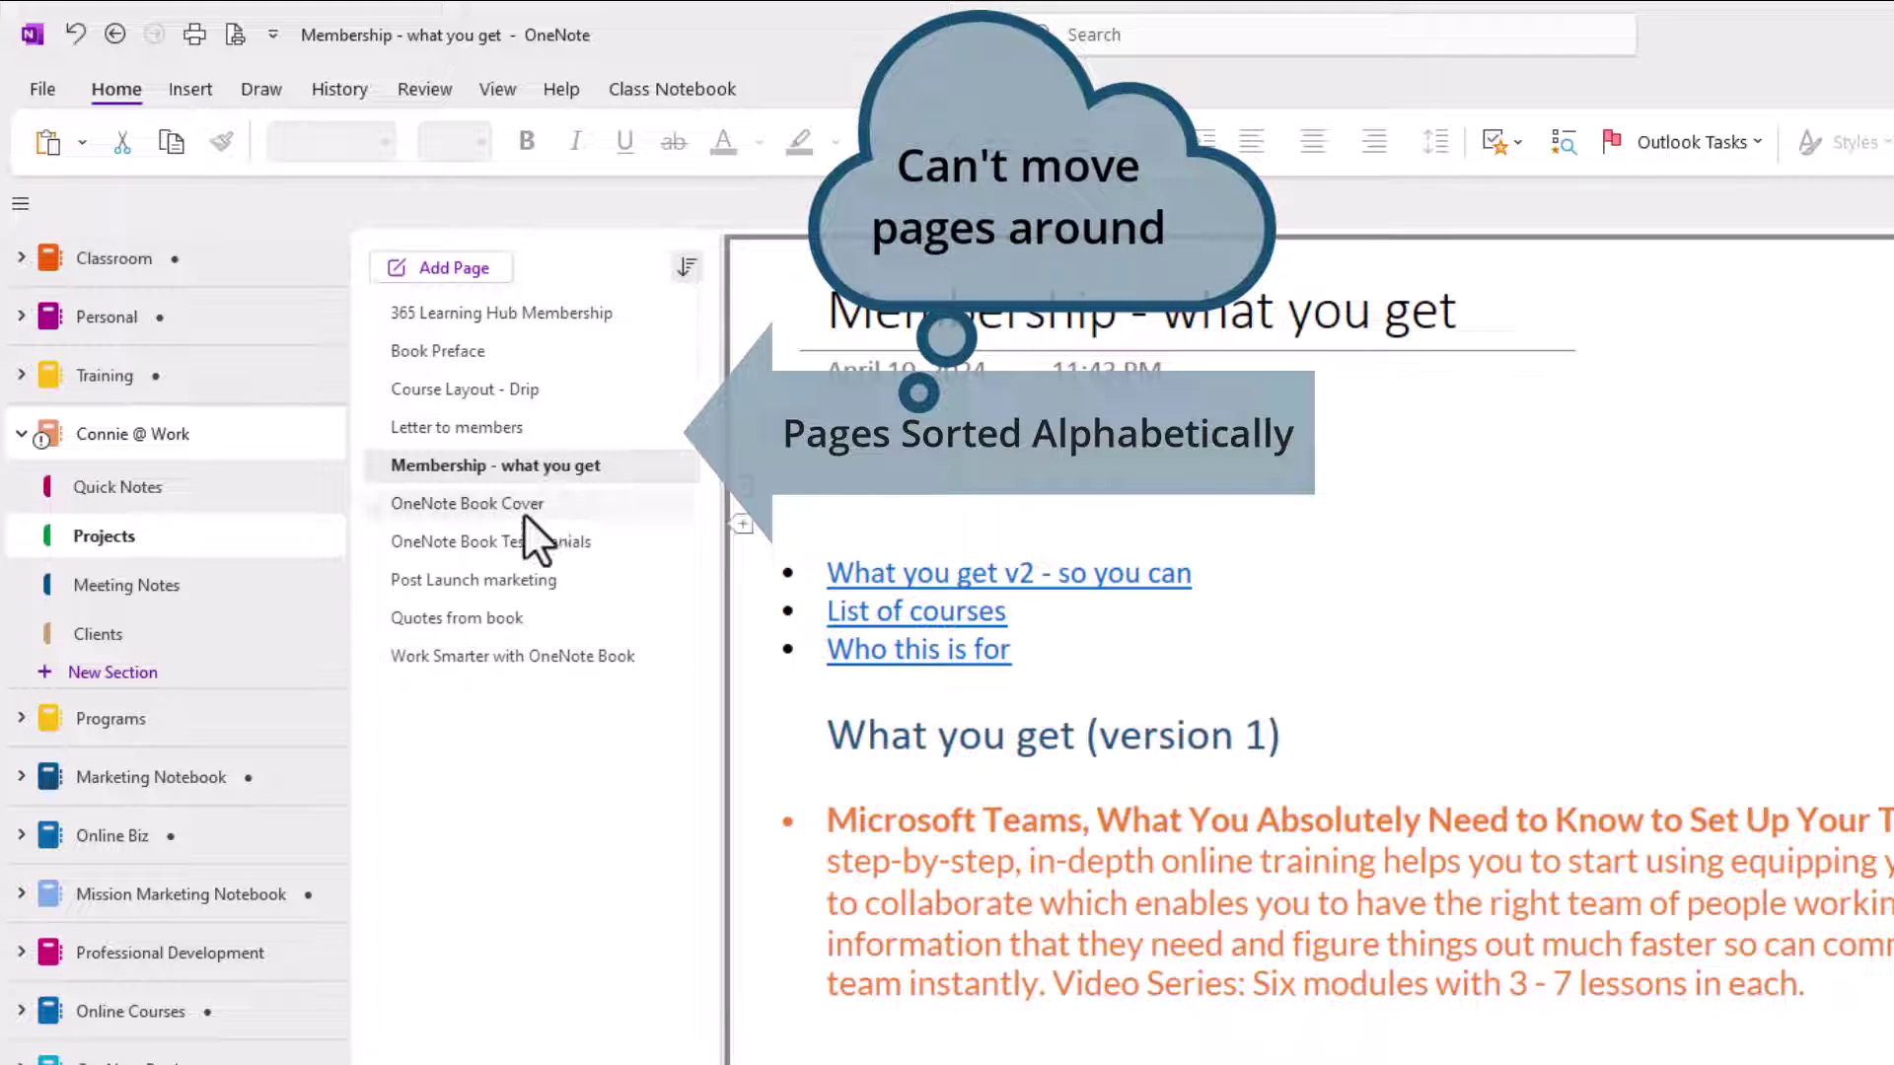
pyautogui.moveTo(529, 501)
pyautogui.mouseDown()
pyautogui.moveTo(492, 648)
pyautogui.moveTo(514, 615)
pyautogui.moveTo(489, 640)
pyautogui.mouseUp()
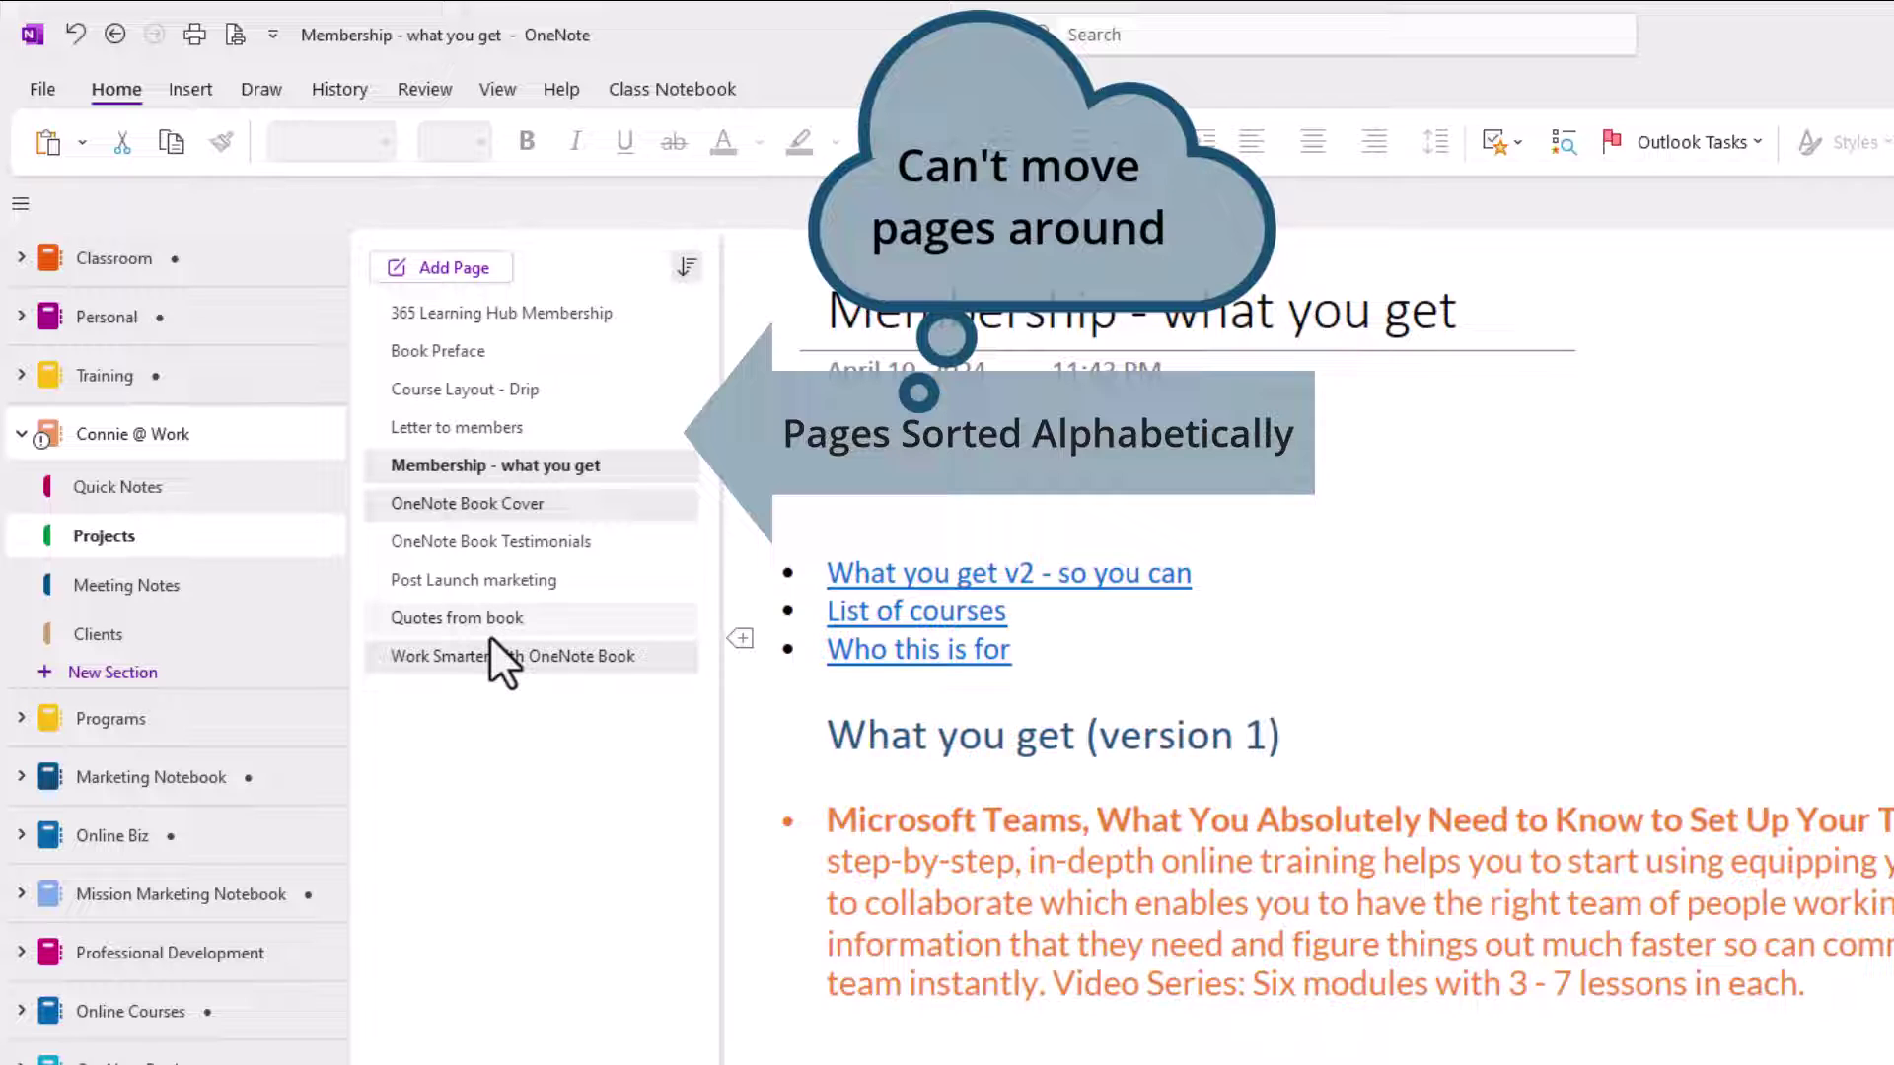
pyautogui.moveTo(489, 635); pyautogui.dragTo(641, 454)
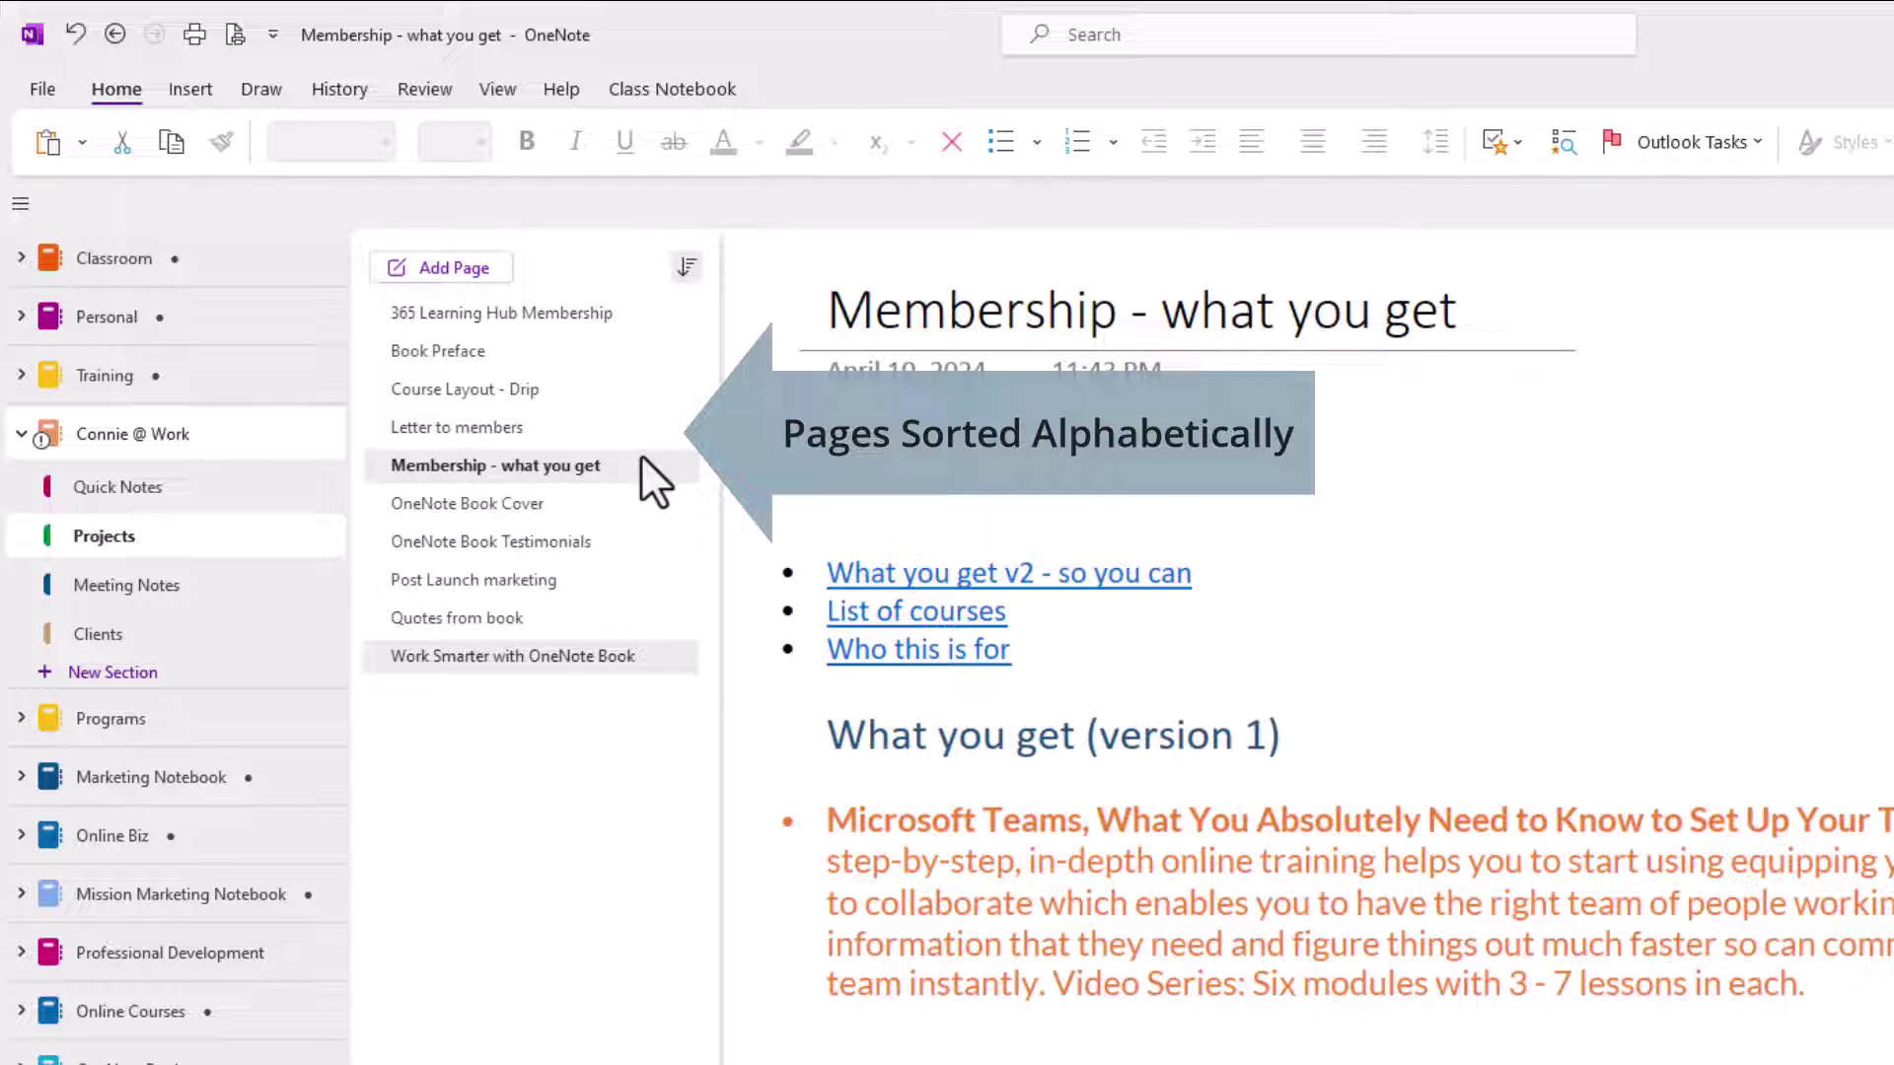
# Turn page sorting off and make OneNote Book Cover a subpage of Work Smarter
pyautogui.click(686, 268)
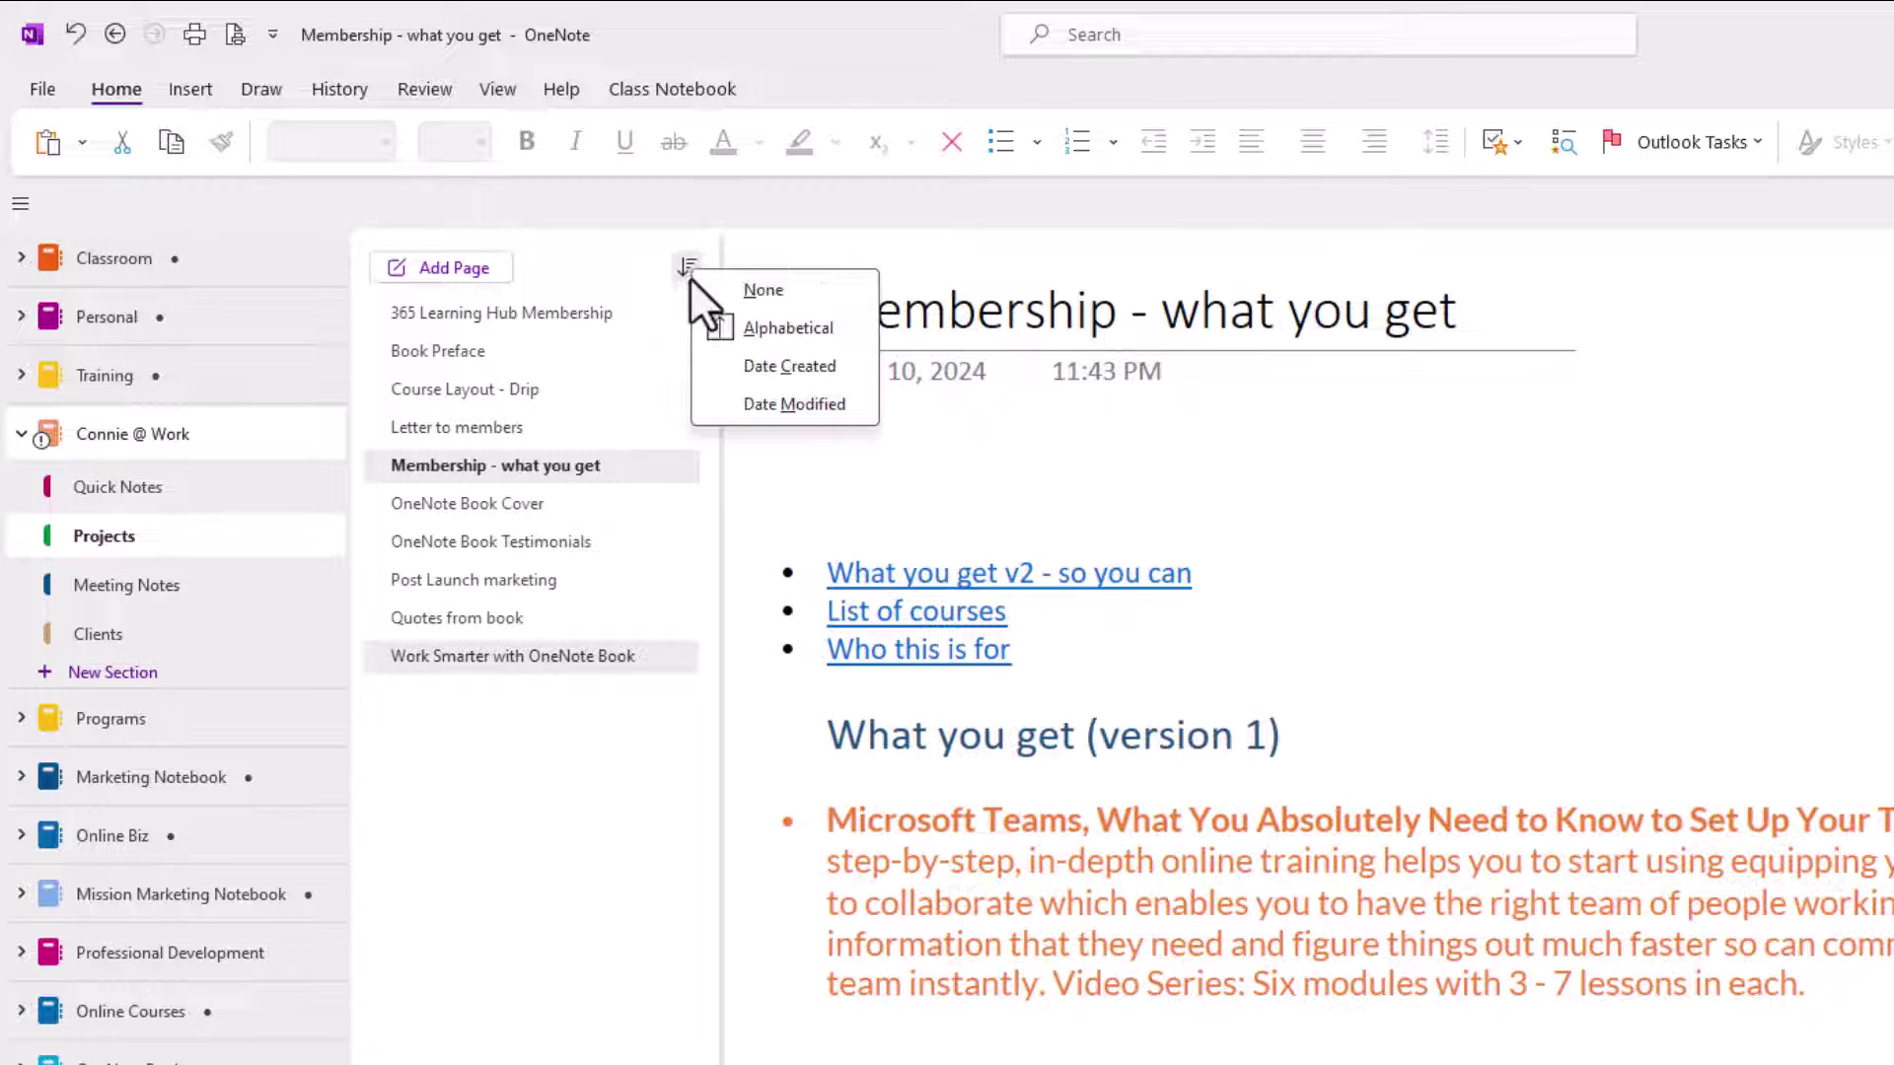
pyautogui.click(764, 294)
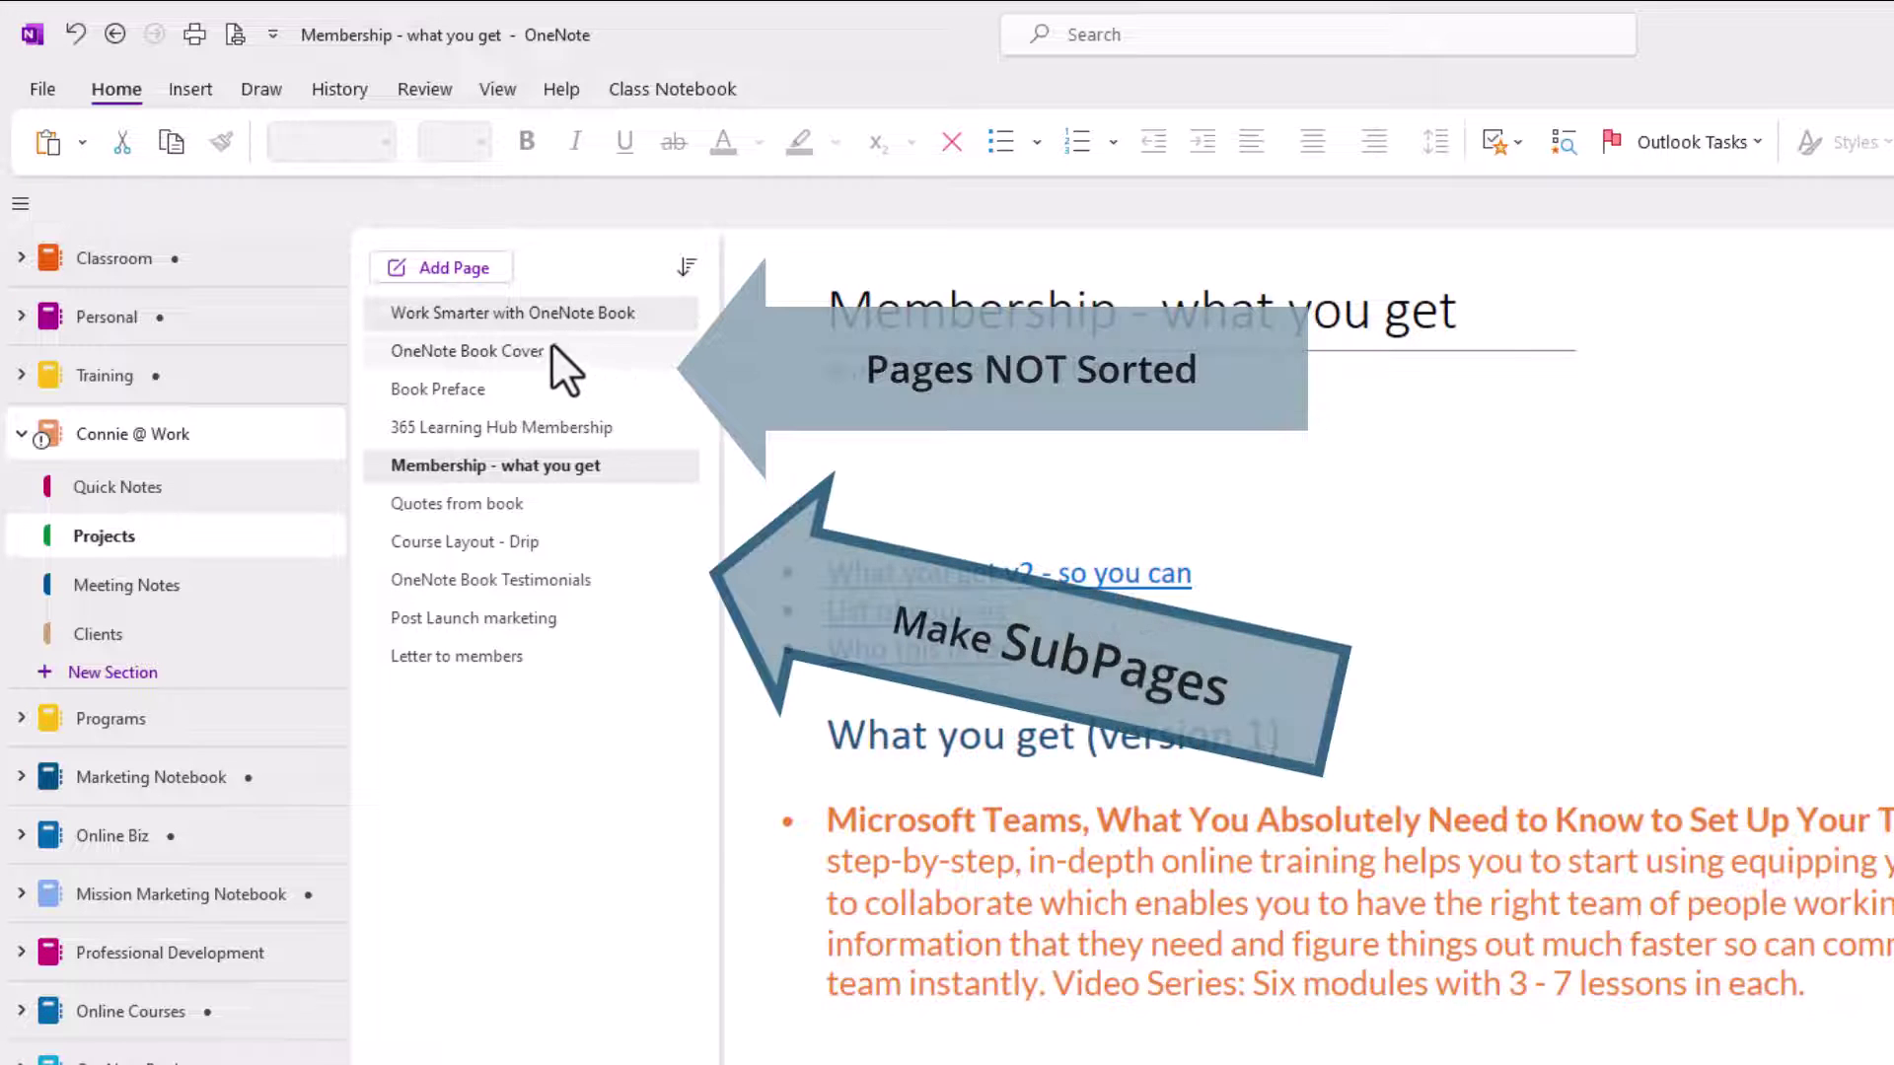
pyautogui.click(578, 352)
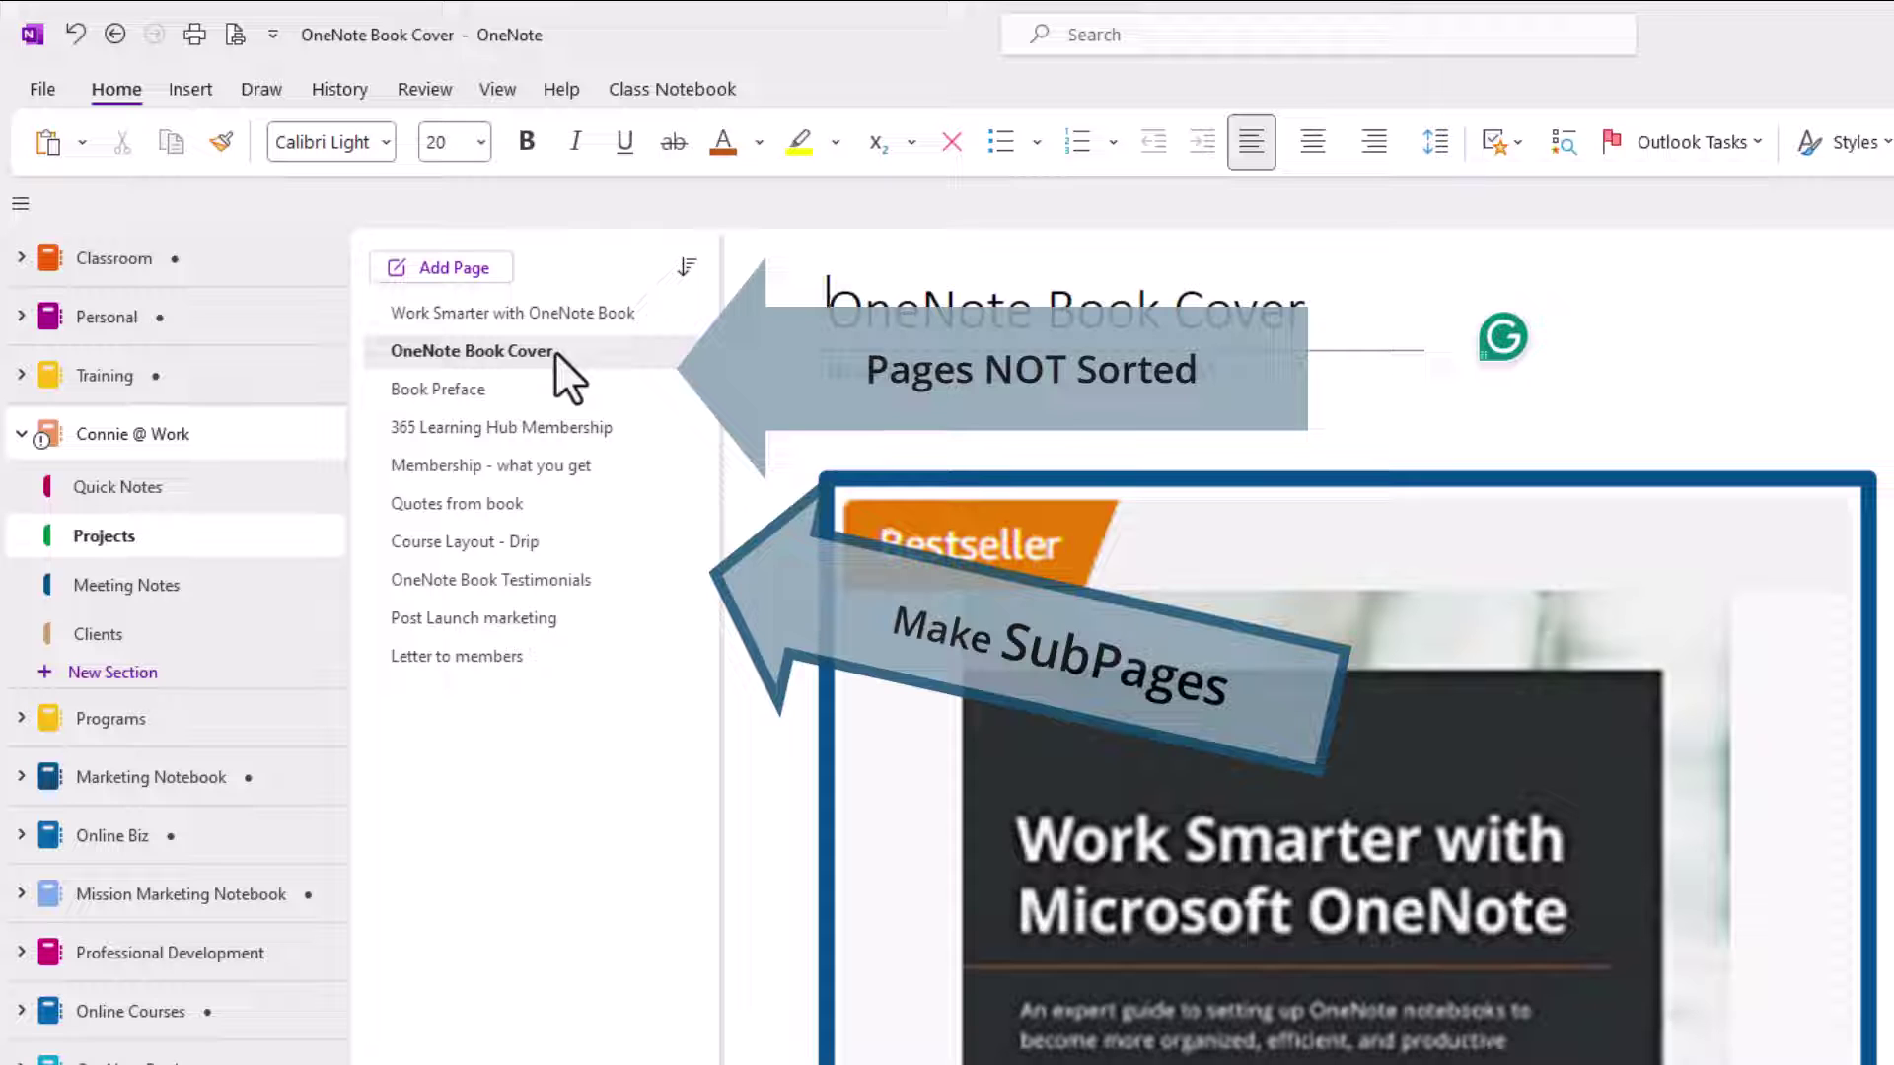
pyautogui.rightClick(541, 351)
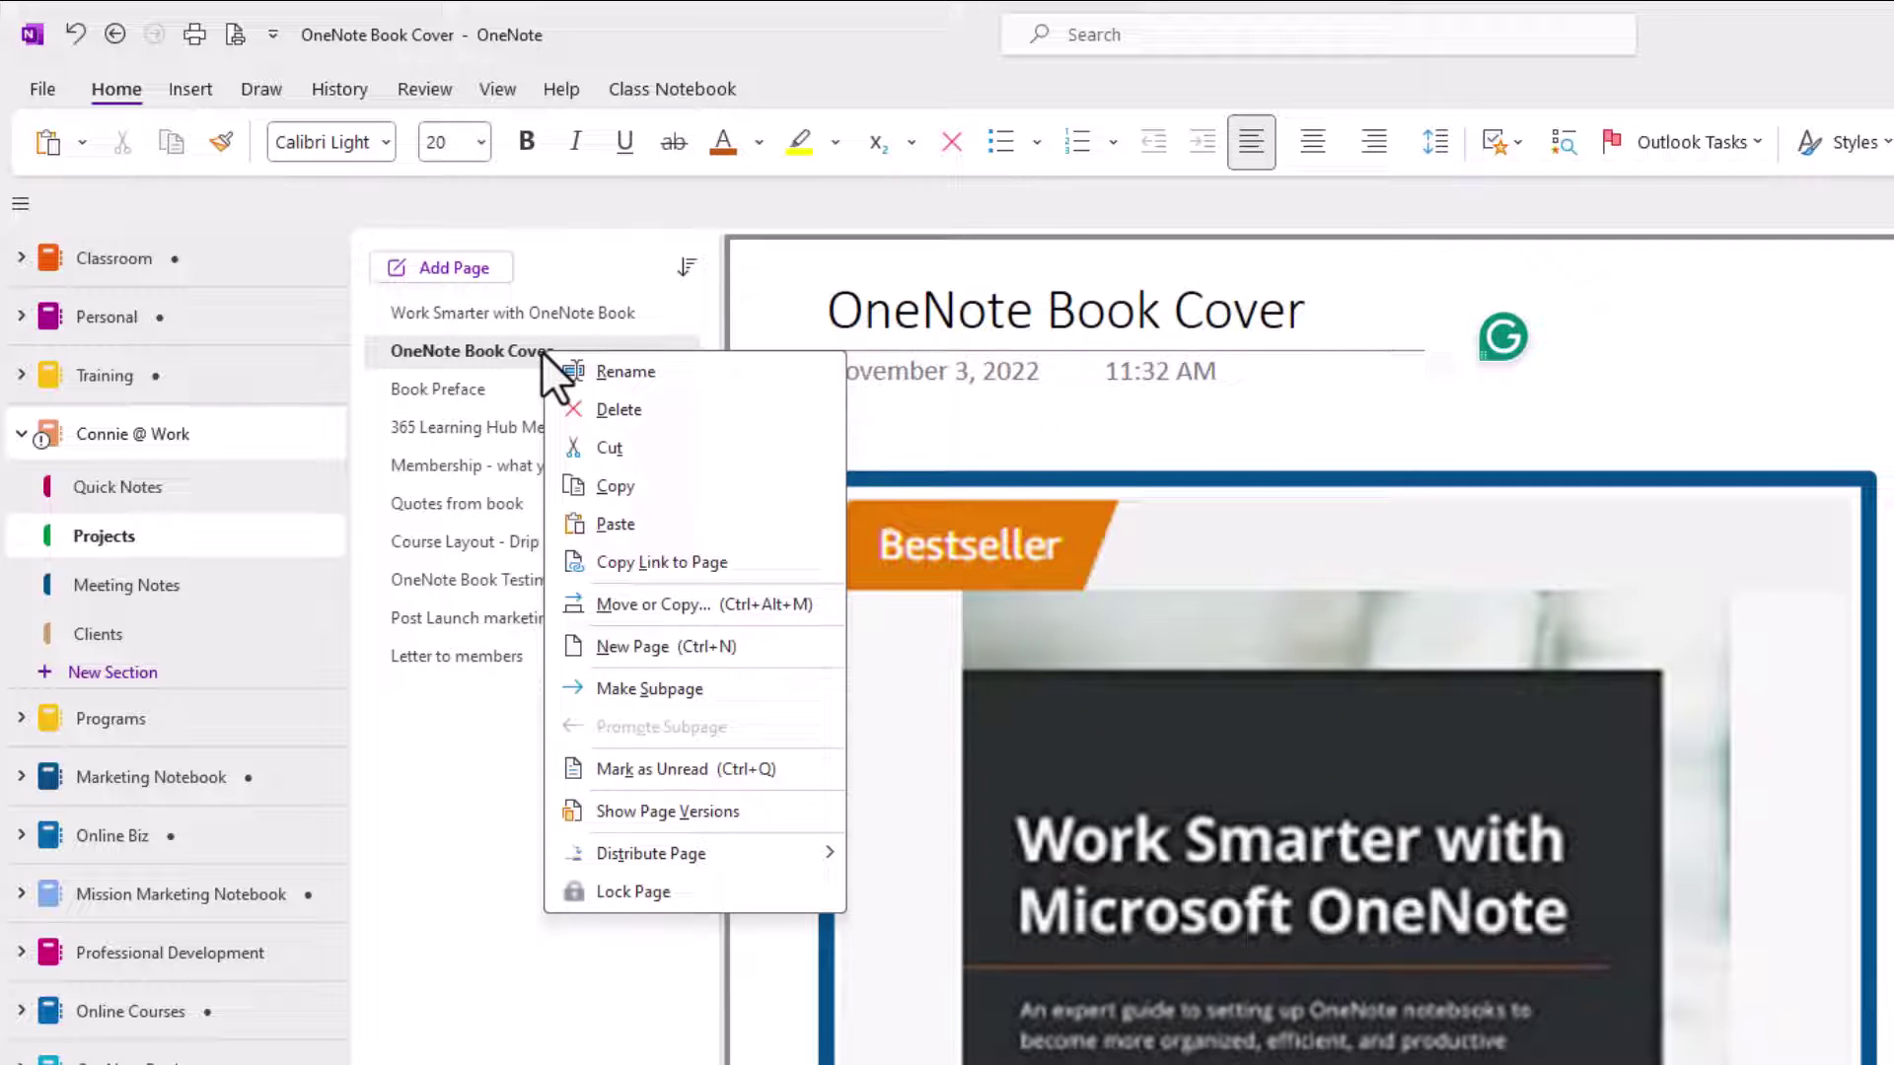
pyautogui.click(661, 689)
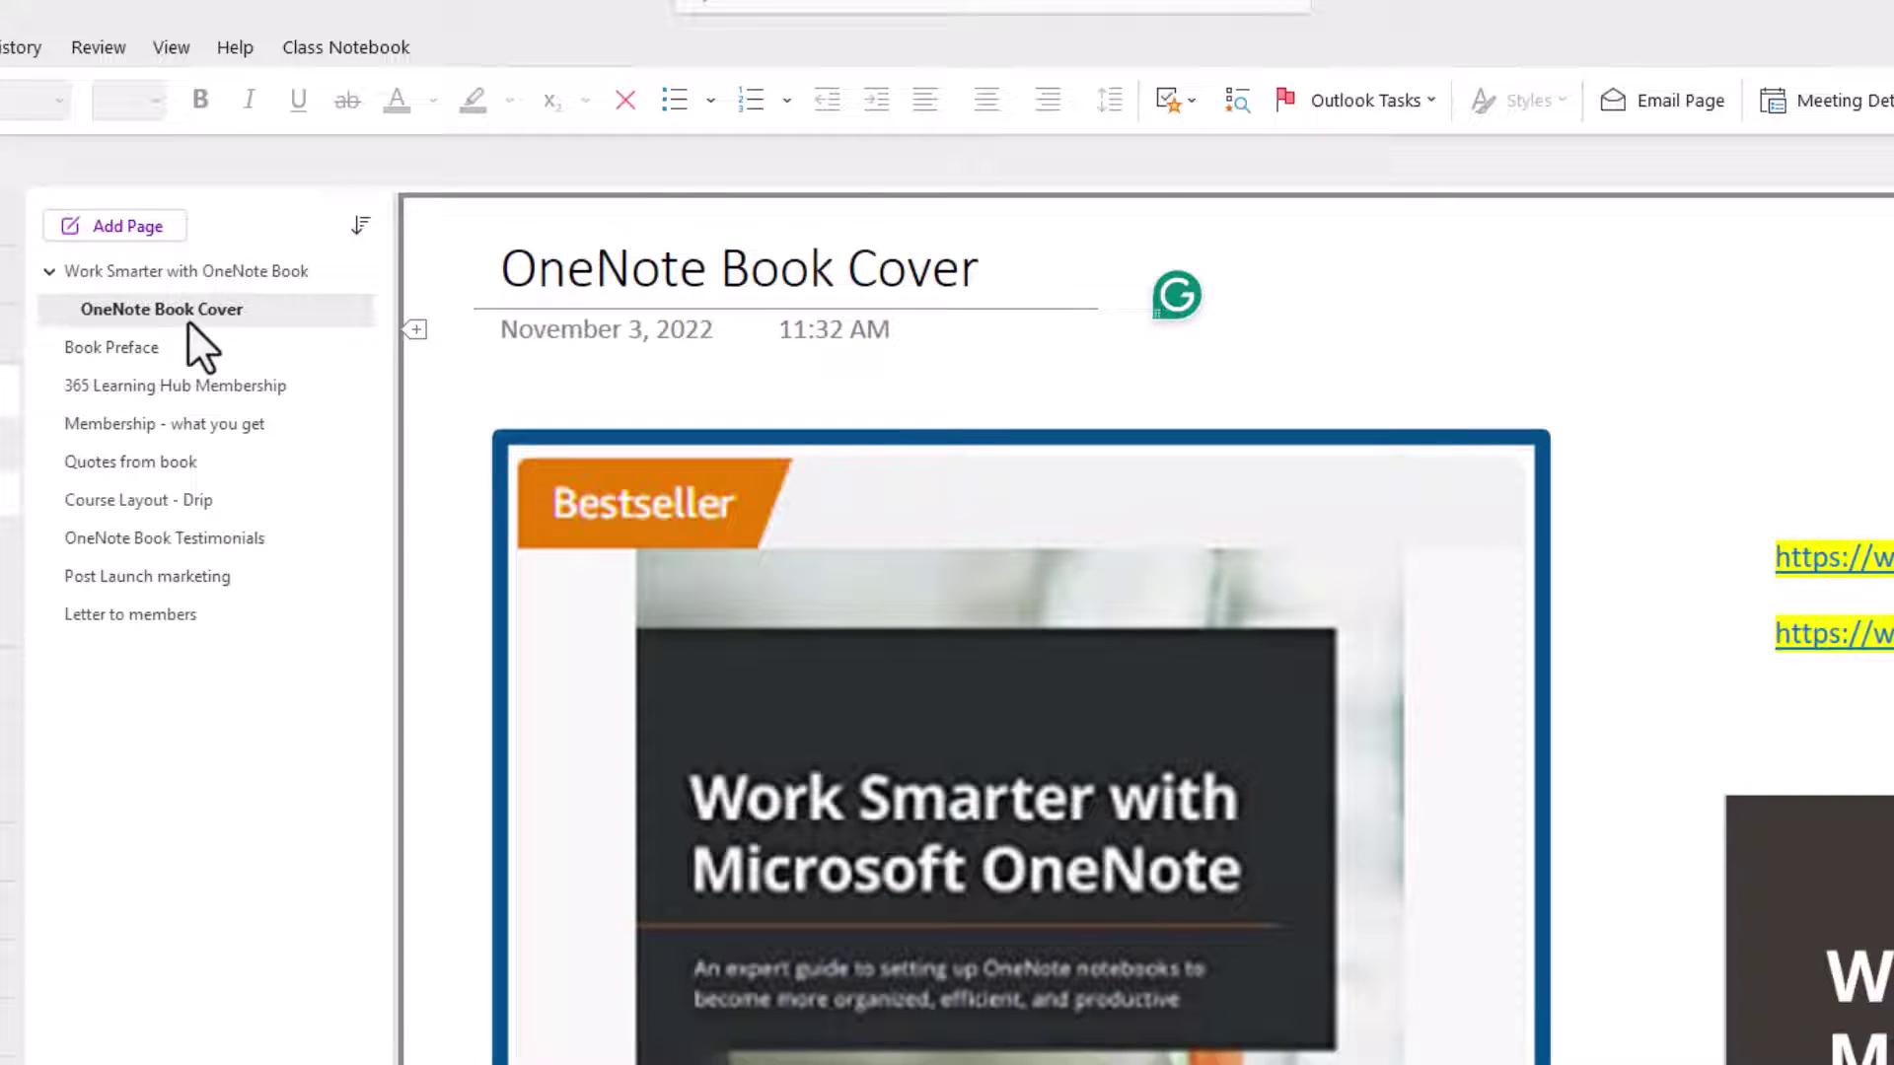
# Indent Book Preface and move Quotes from book beneath it as subpages
pyautogui.moveTo(111, 351); pyautogui.dragTo(144, 350)
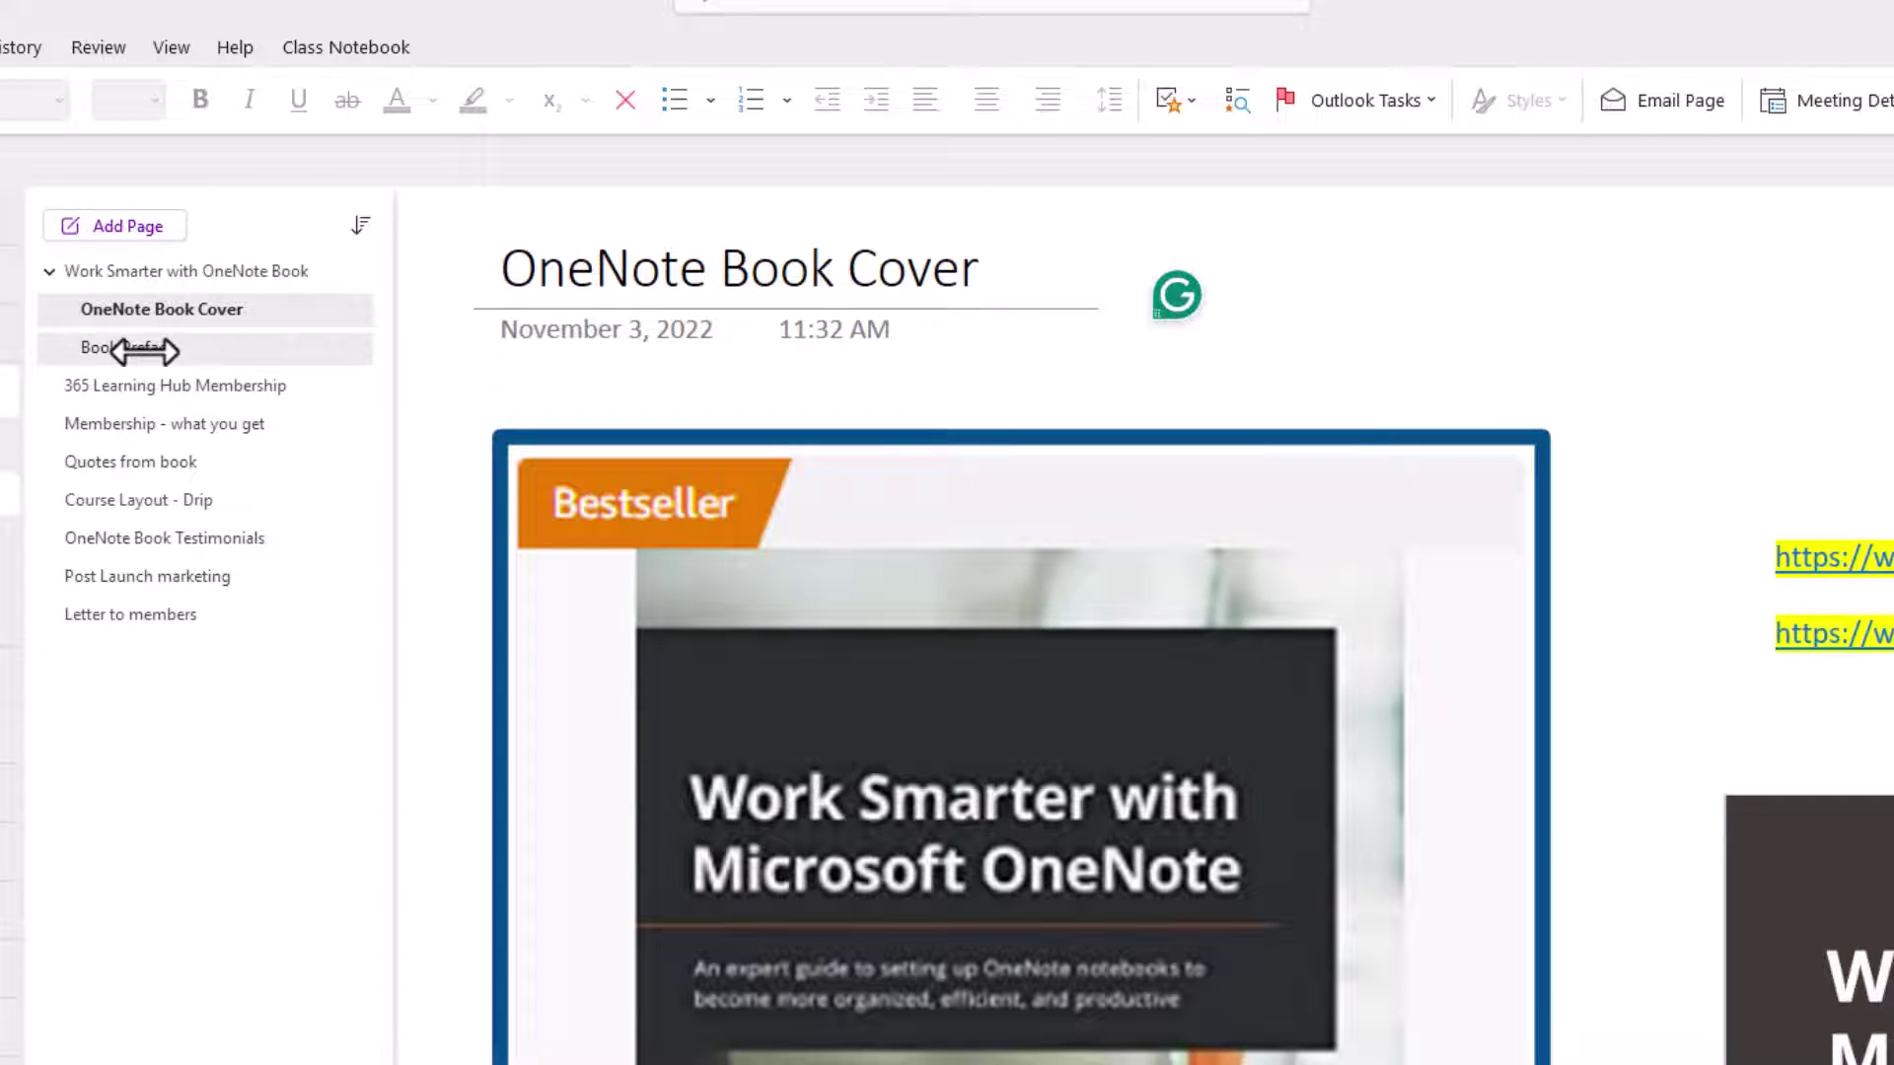
pyautogui.click(130, 346)
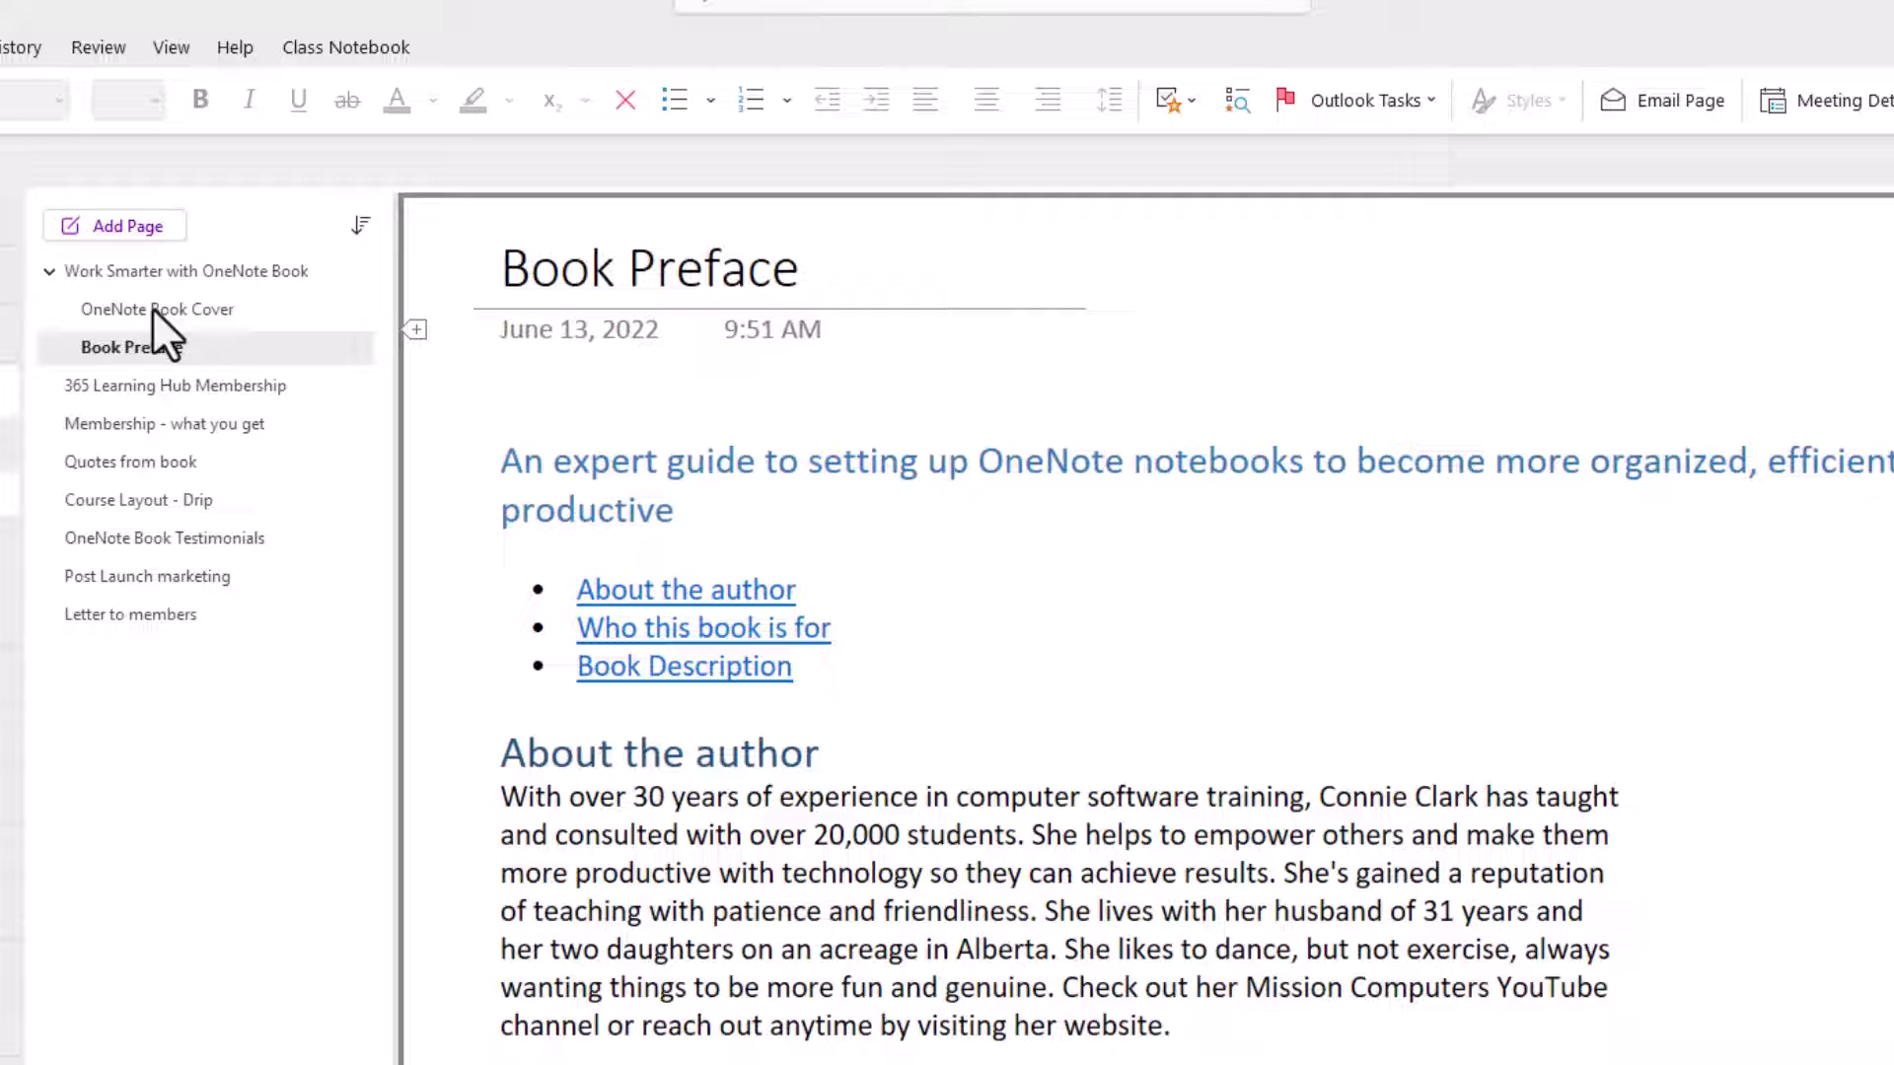
pyautogui.click(131, 469)
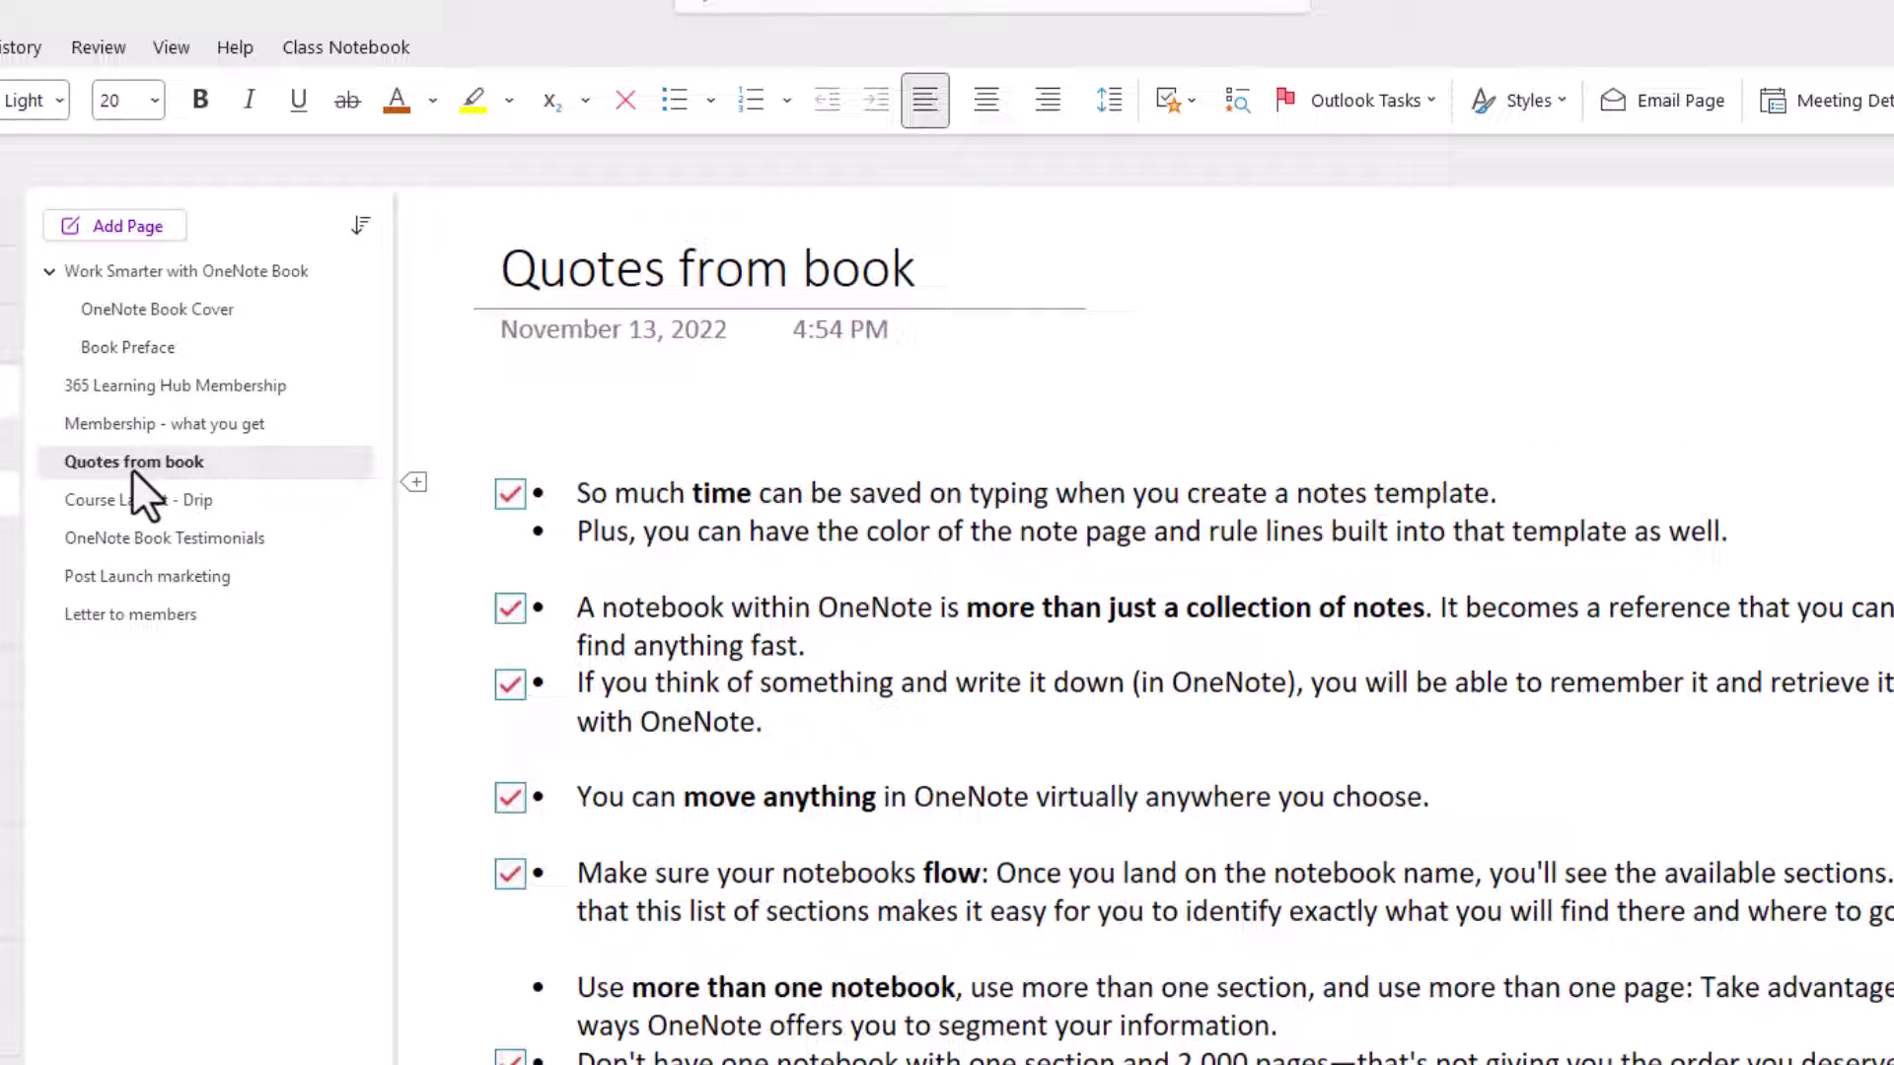
pyautogui.moveTo(132, 468); pyautogui.dragTo(169, 382)
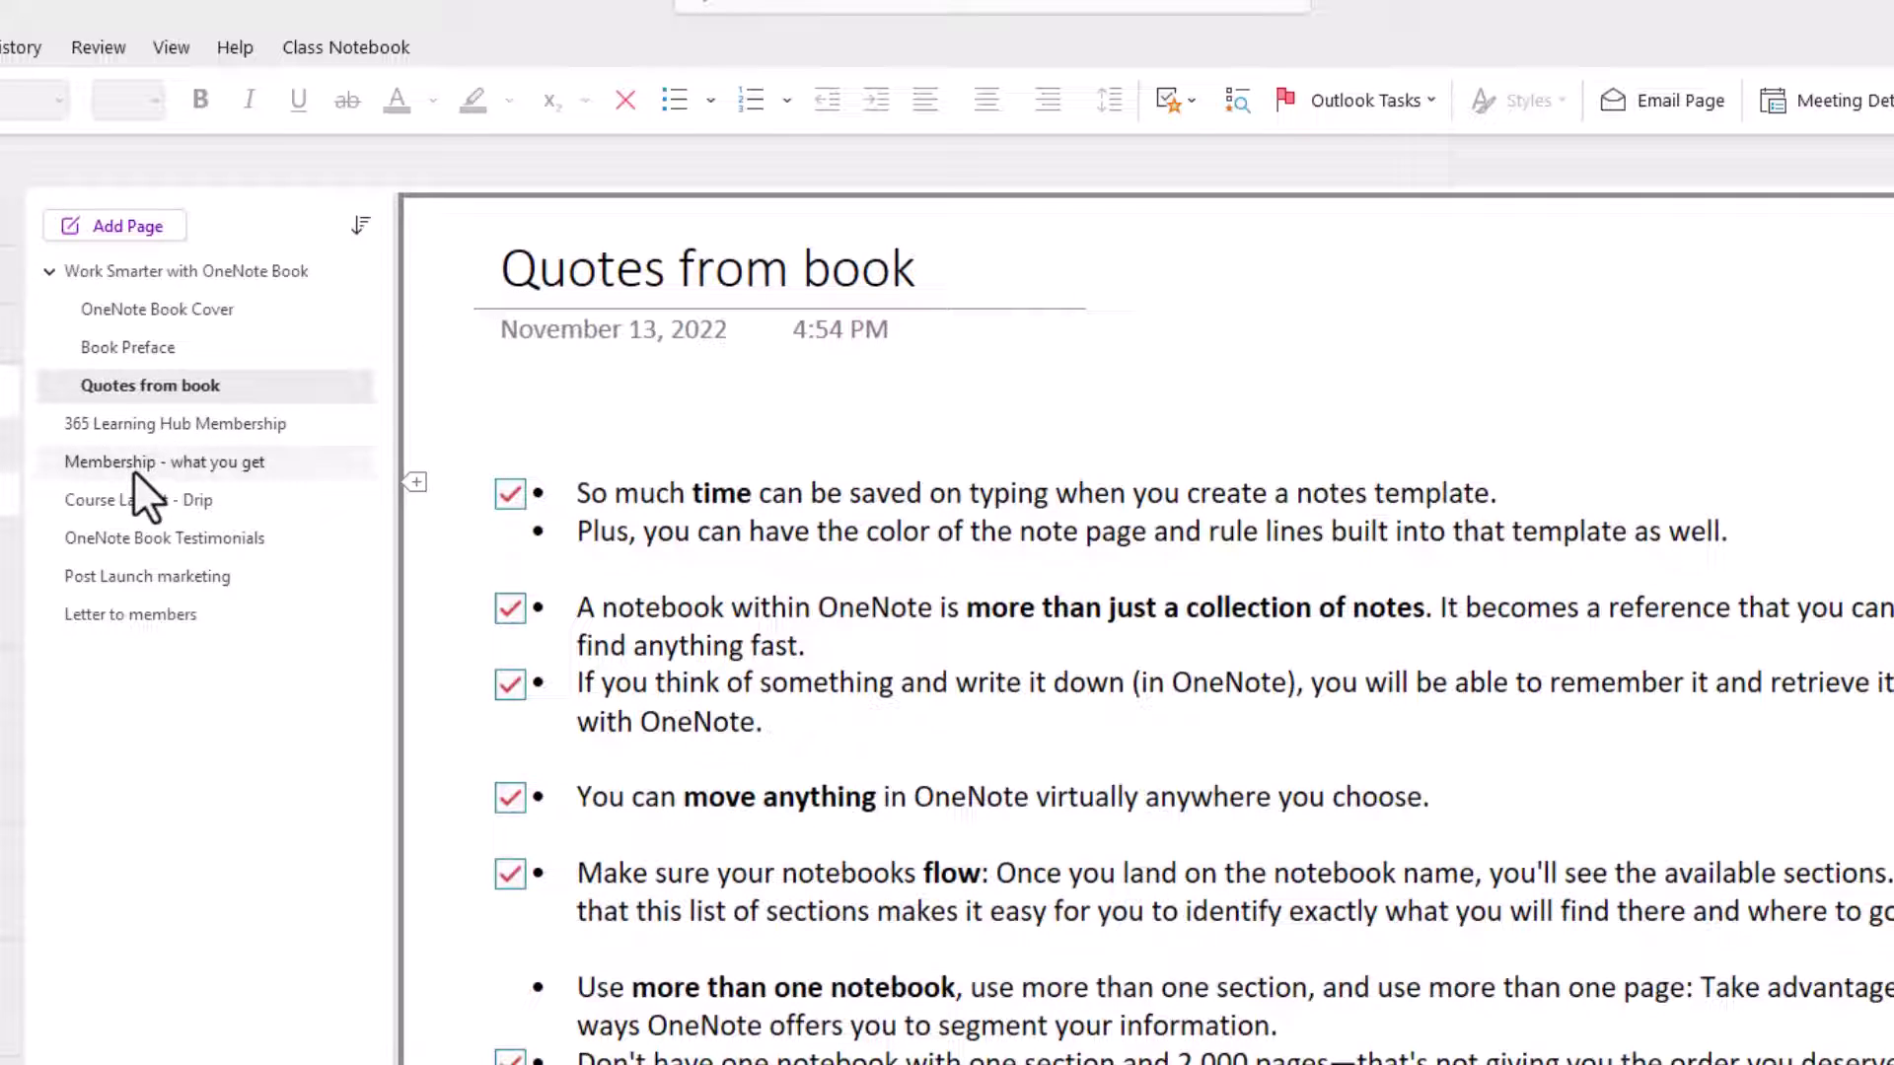
# Sort pages alphabetically, then try dragging OneNote Book Testimonials while sorted
pyautogui.click(359, 235)
pyautogui.click(461, 284)
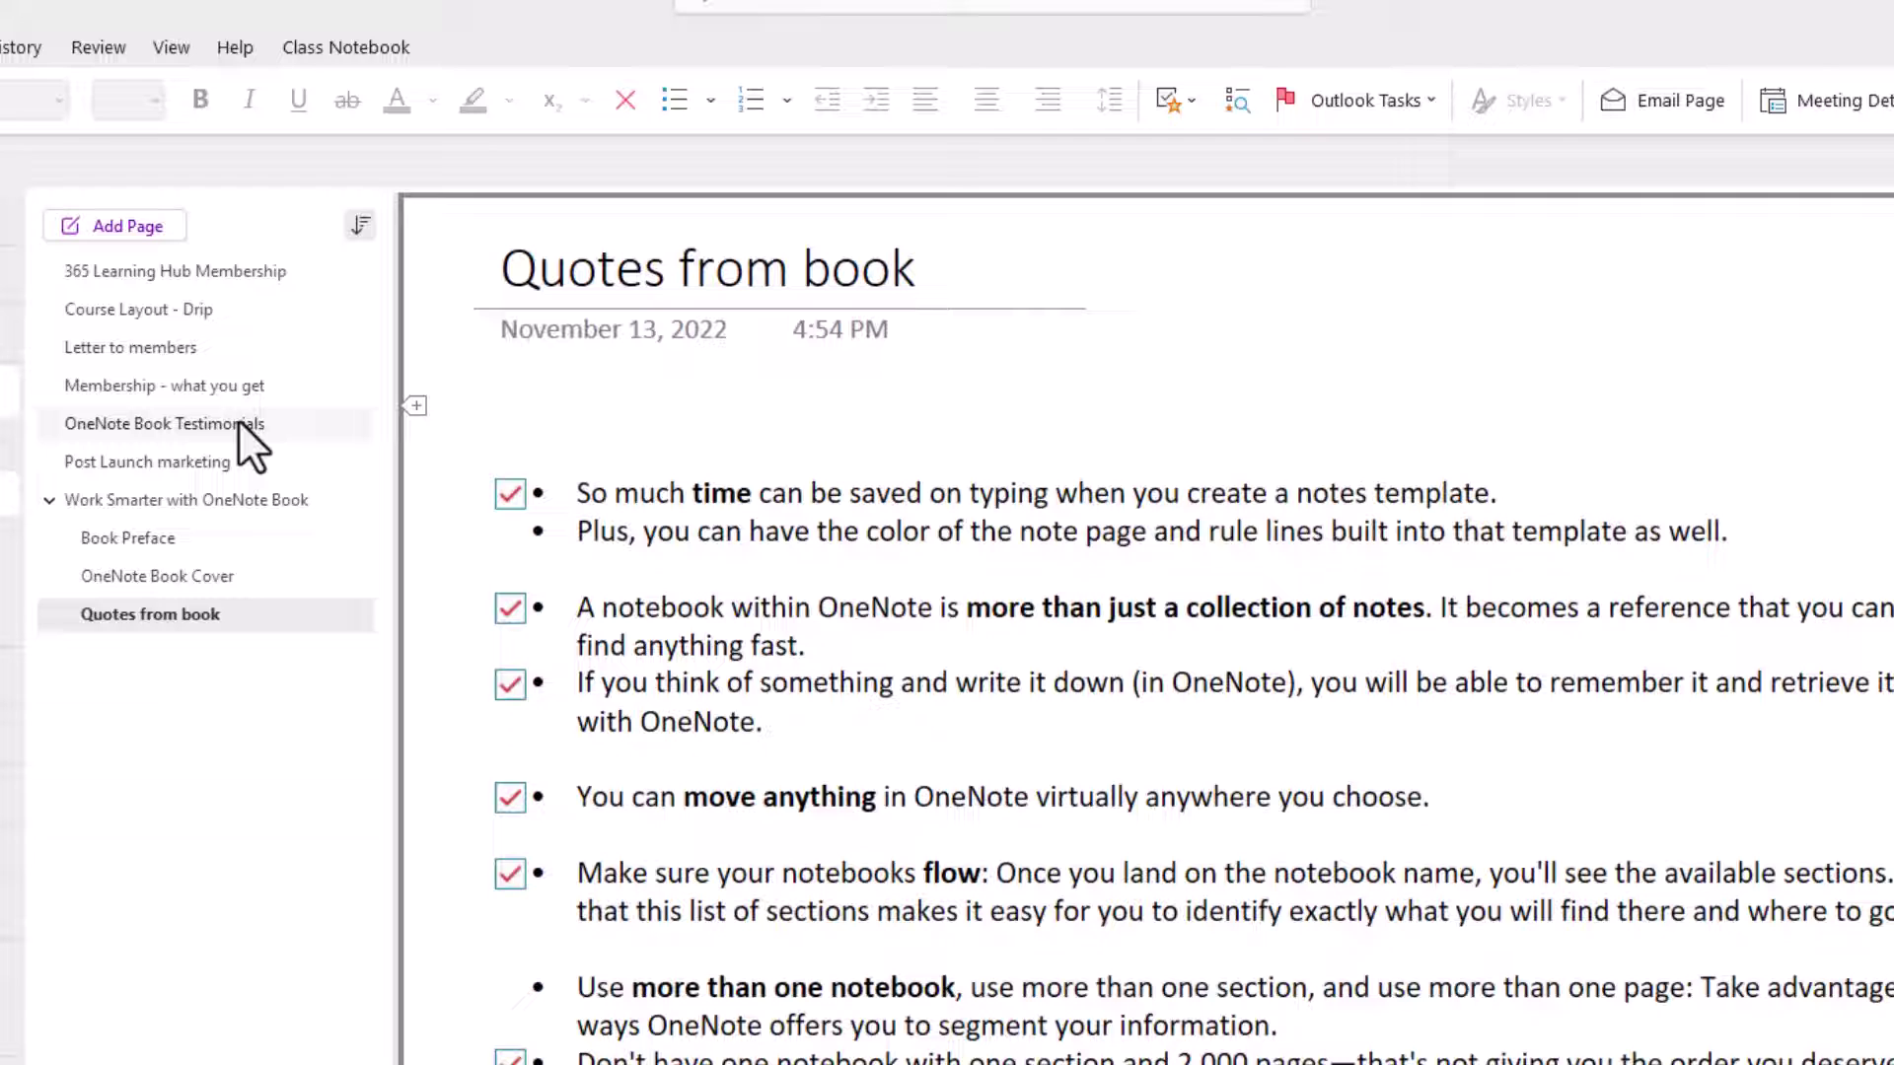
pyautogui.click(190, 430)
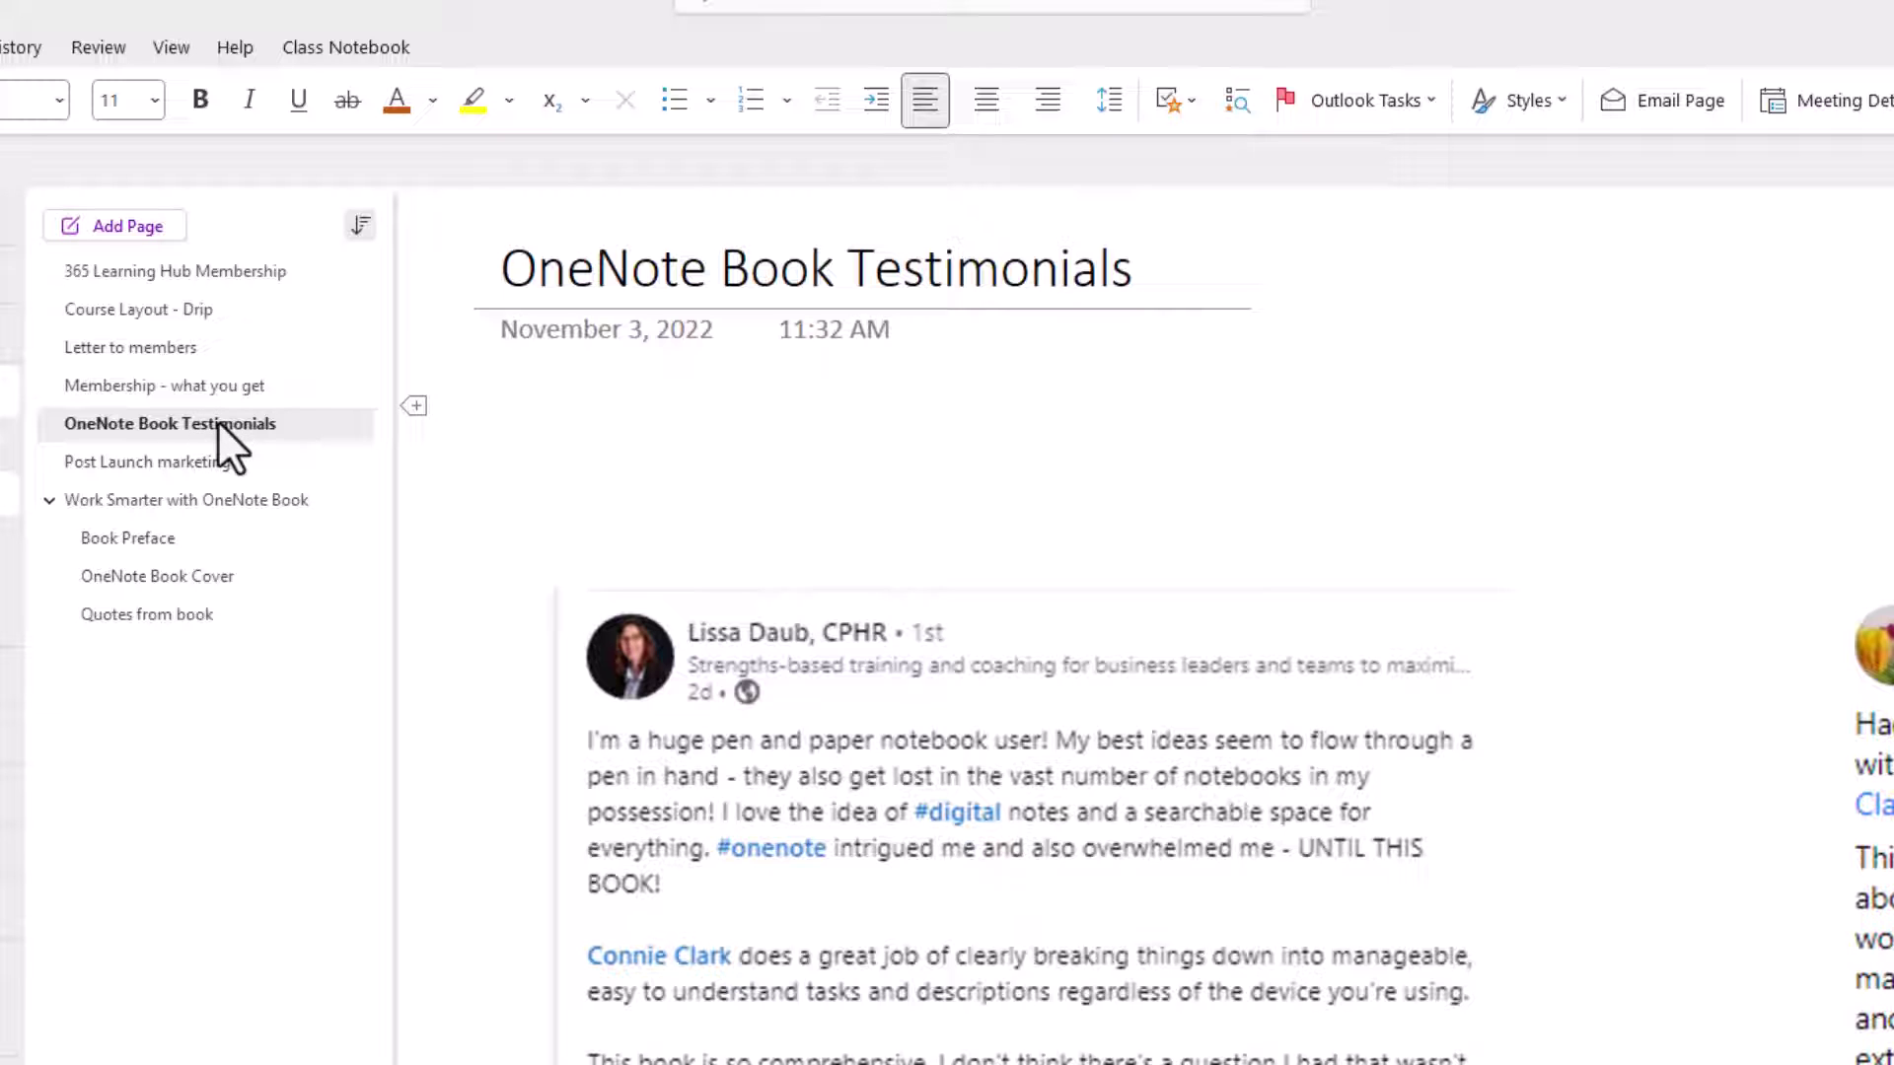
pyautogui.moveTo(218, 422)
pyautogui.mouseDown()
pyautogui.moveTo(219, 515)
pyautogui.moveTo(233, 464)
pyautogui.mouseUp()
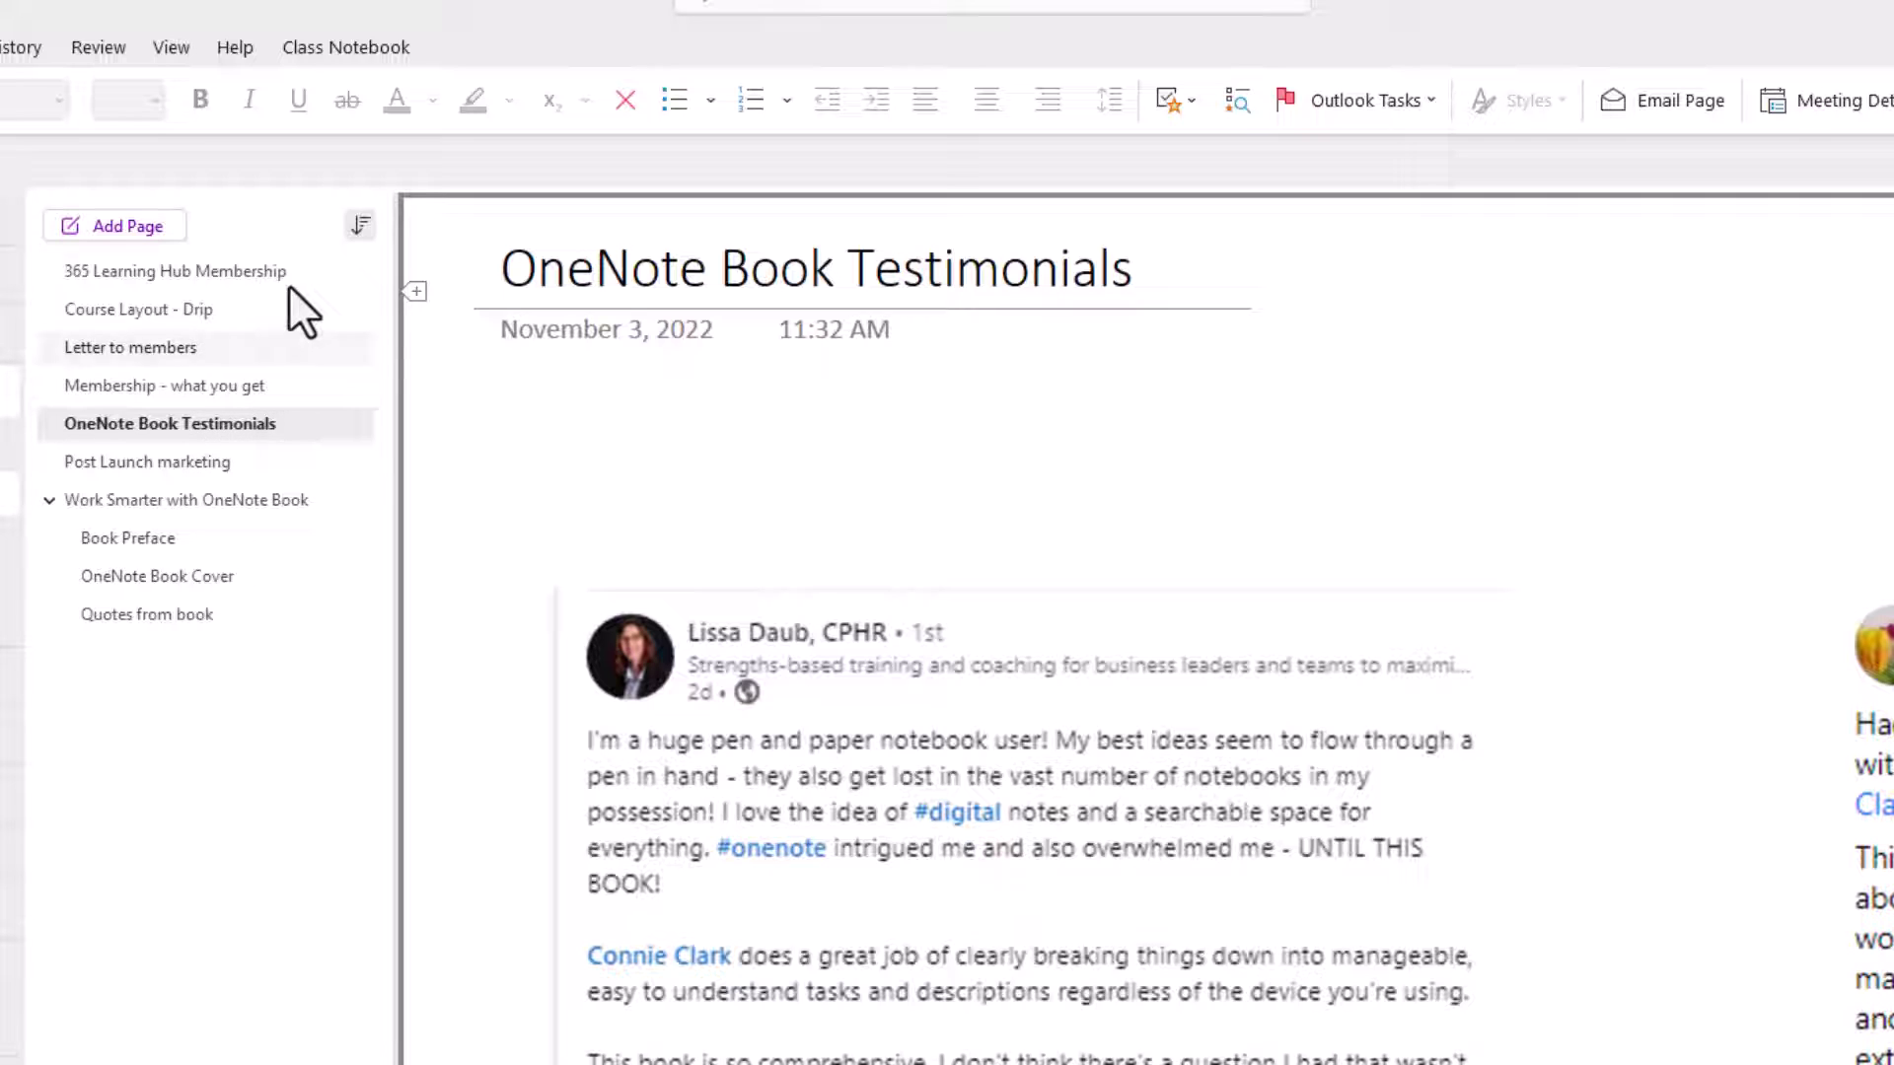
pyautogui.click(359, 229)
# Set sorting to None, nest Testimonials under the book page, and indent Membership - what you get
pyautogui.click(395, 258)
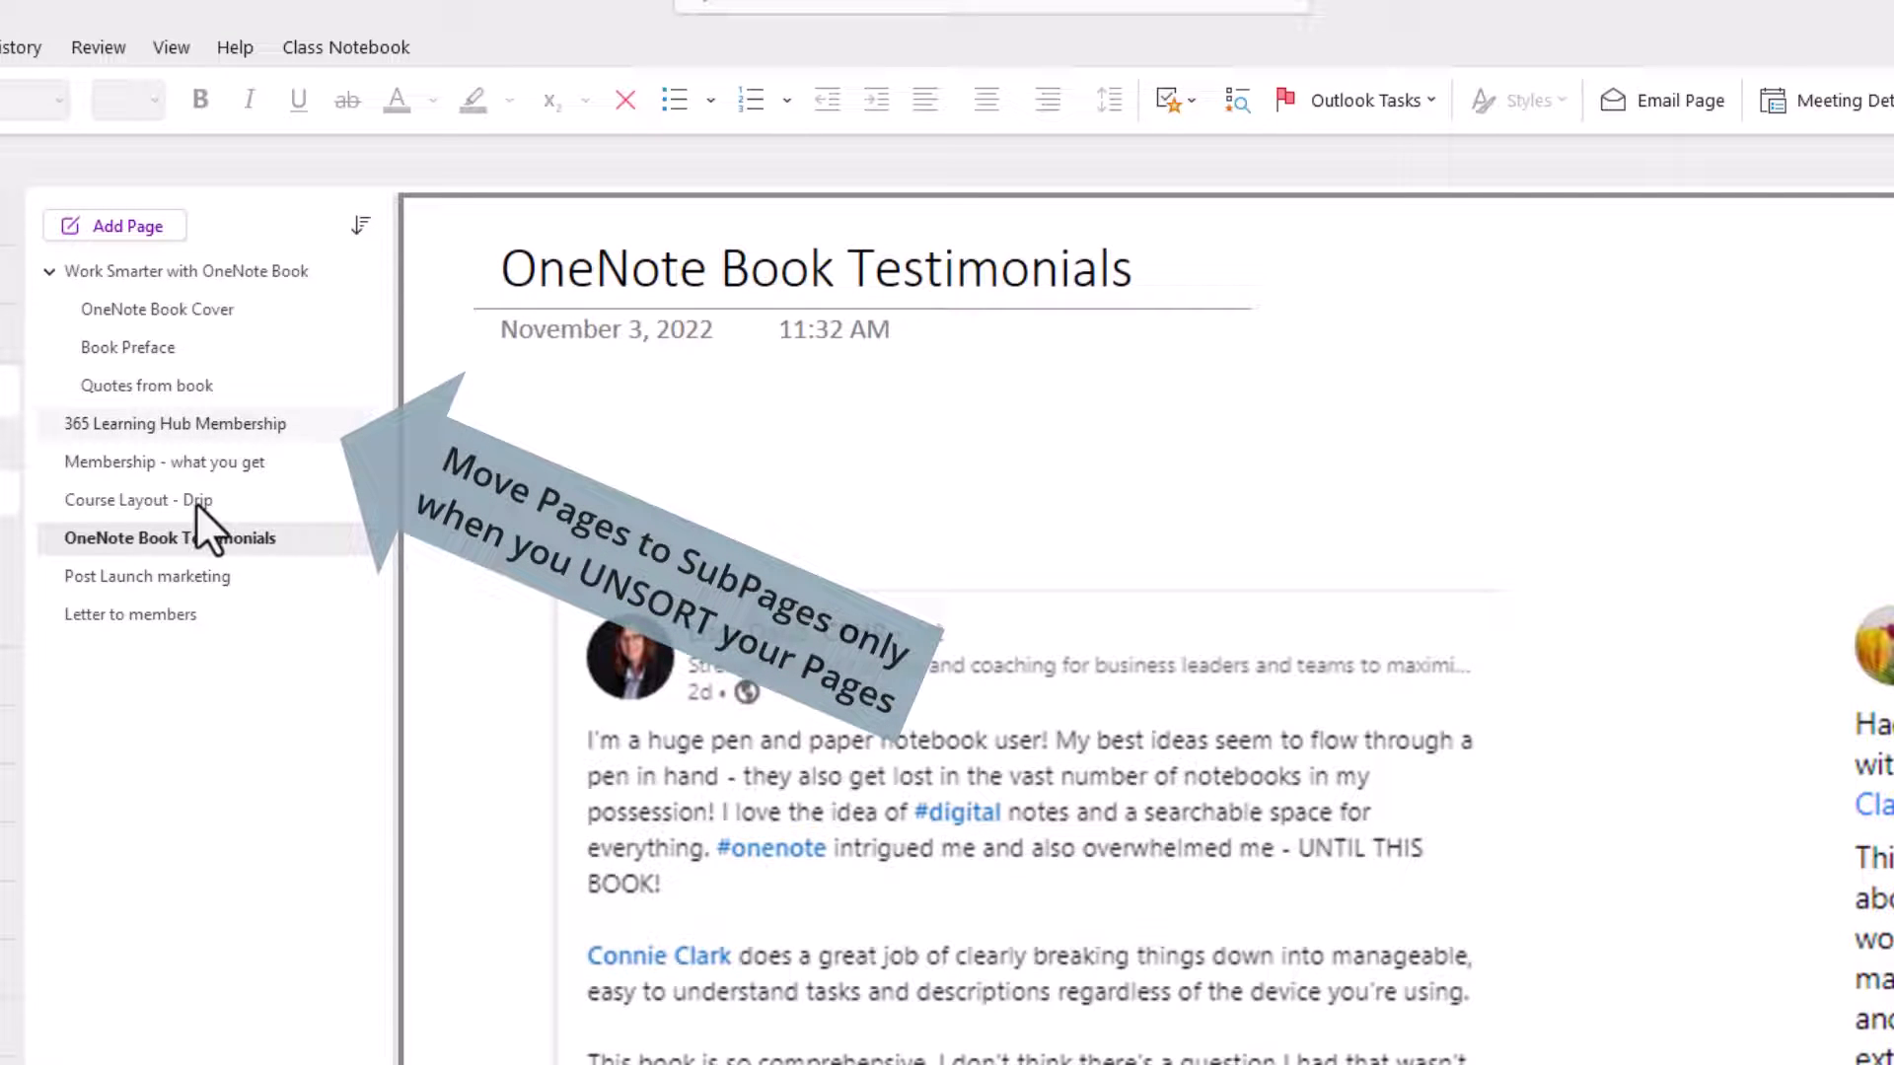
pyautogui.moveTo(192, 541)
pyautogui.mouseDown()
pyautogui.moveTo(223, 392)
pyautogui.moveTo(173, 448)
pyautogui.mouseUp()
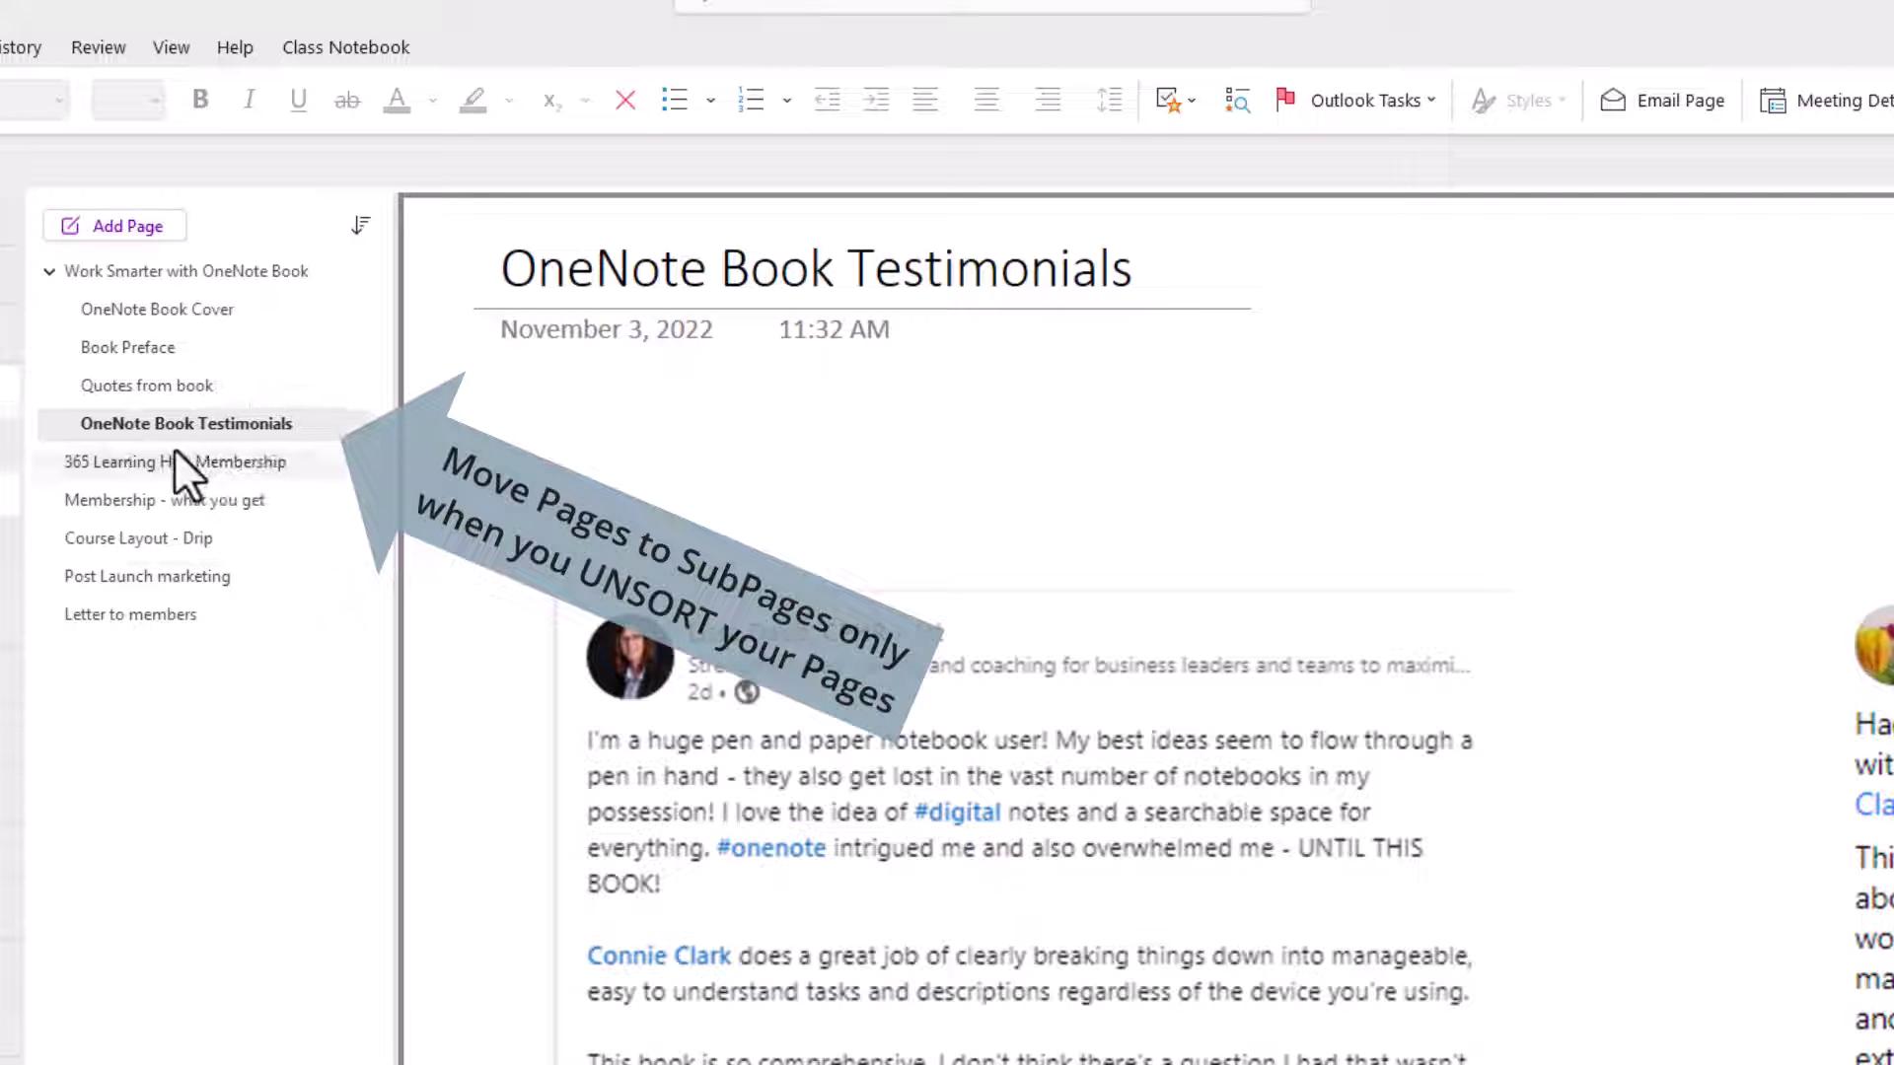
pyautogui.click(173, 462)
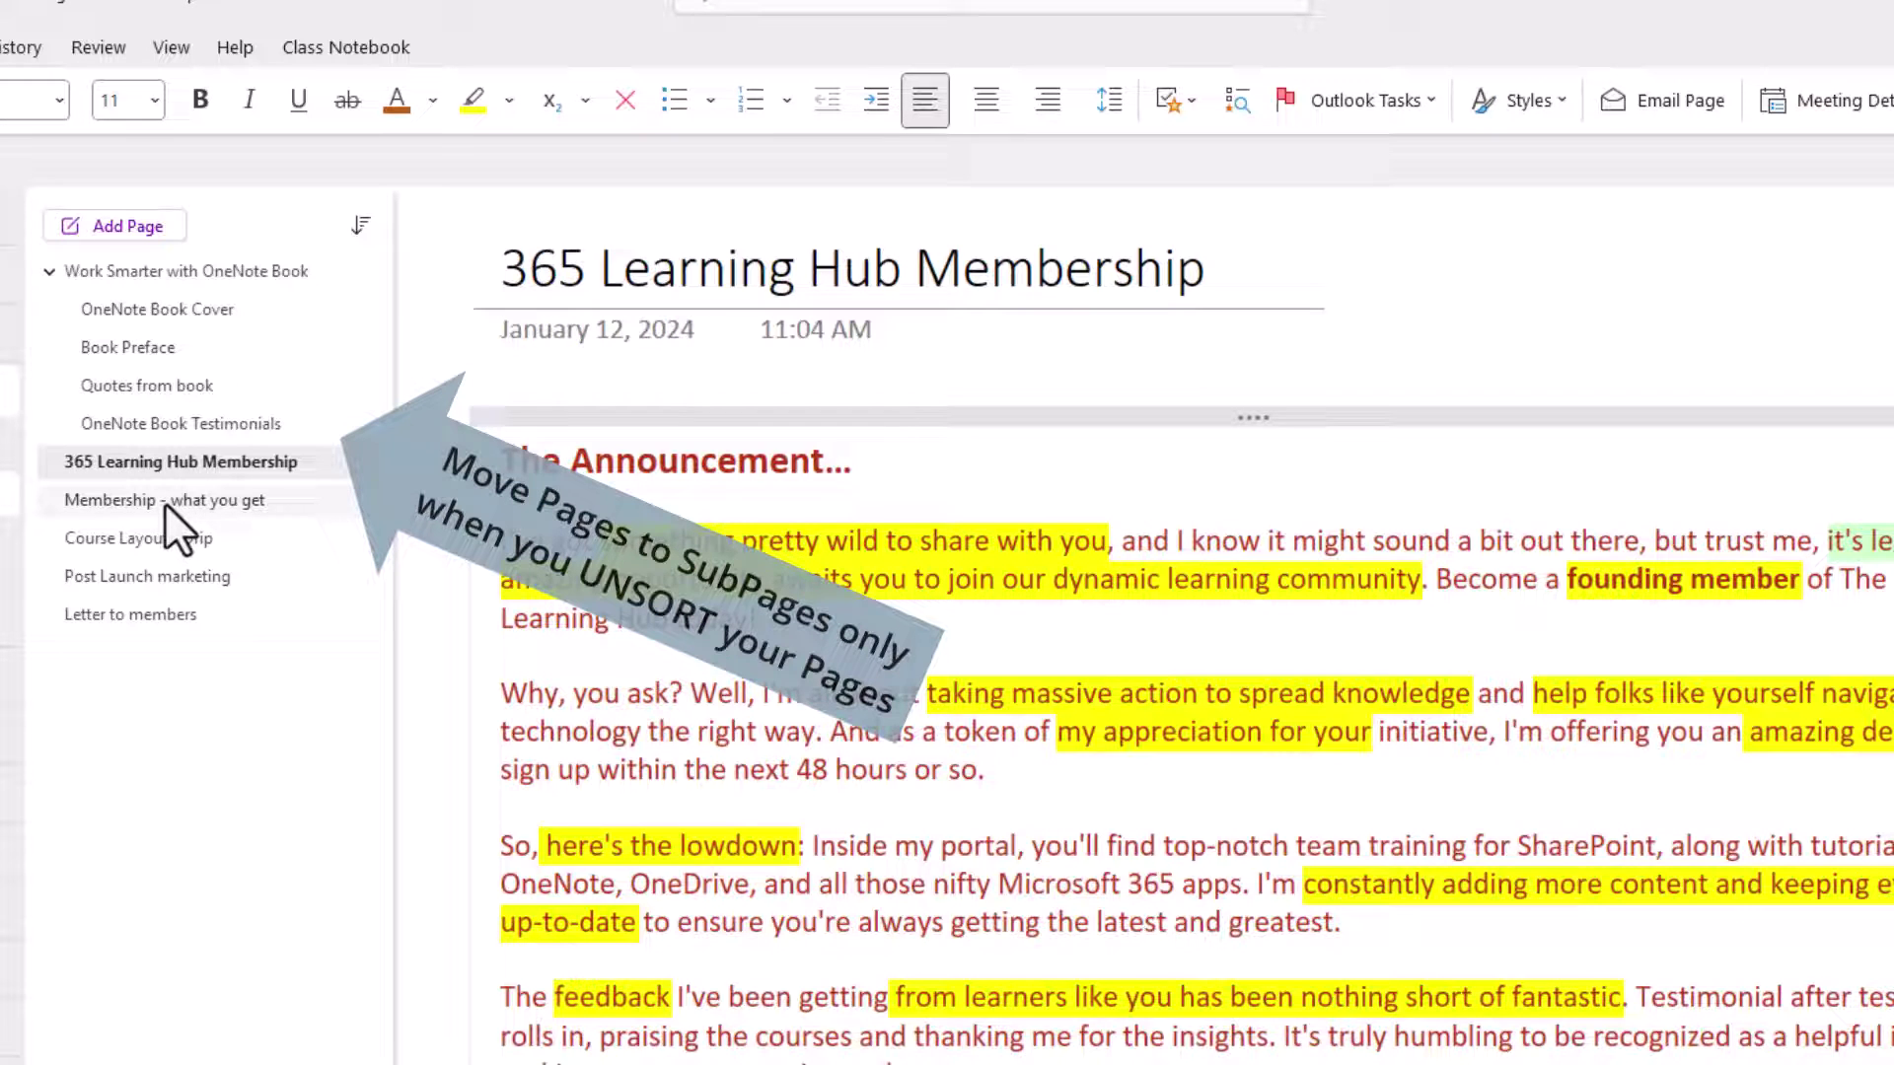
pyautogui.click(167, 502)
pyautogui.moveTo(158, 499); pyautogui.dragTo(188, 501)
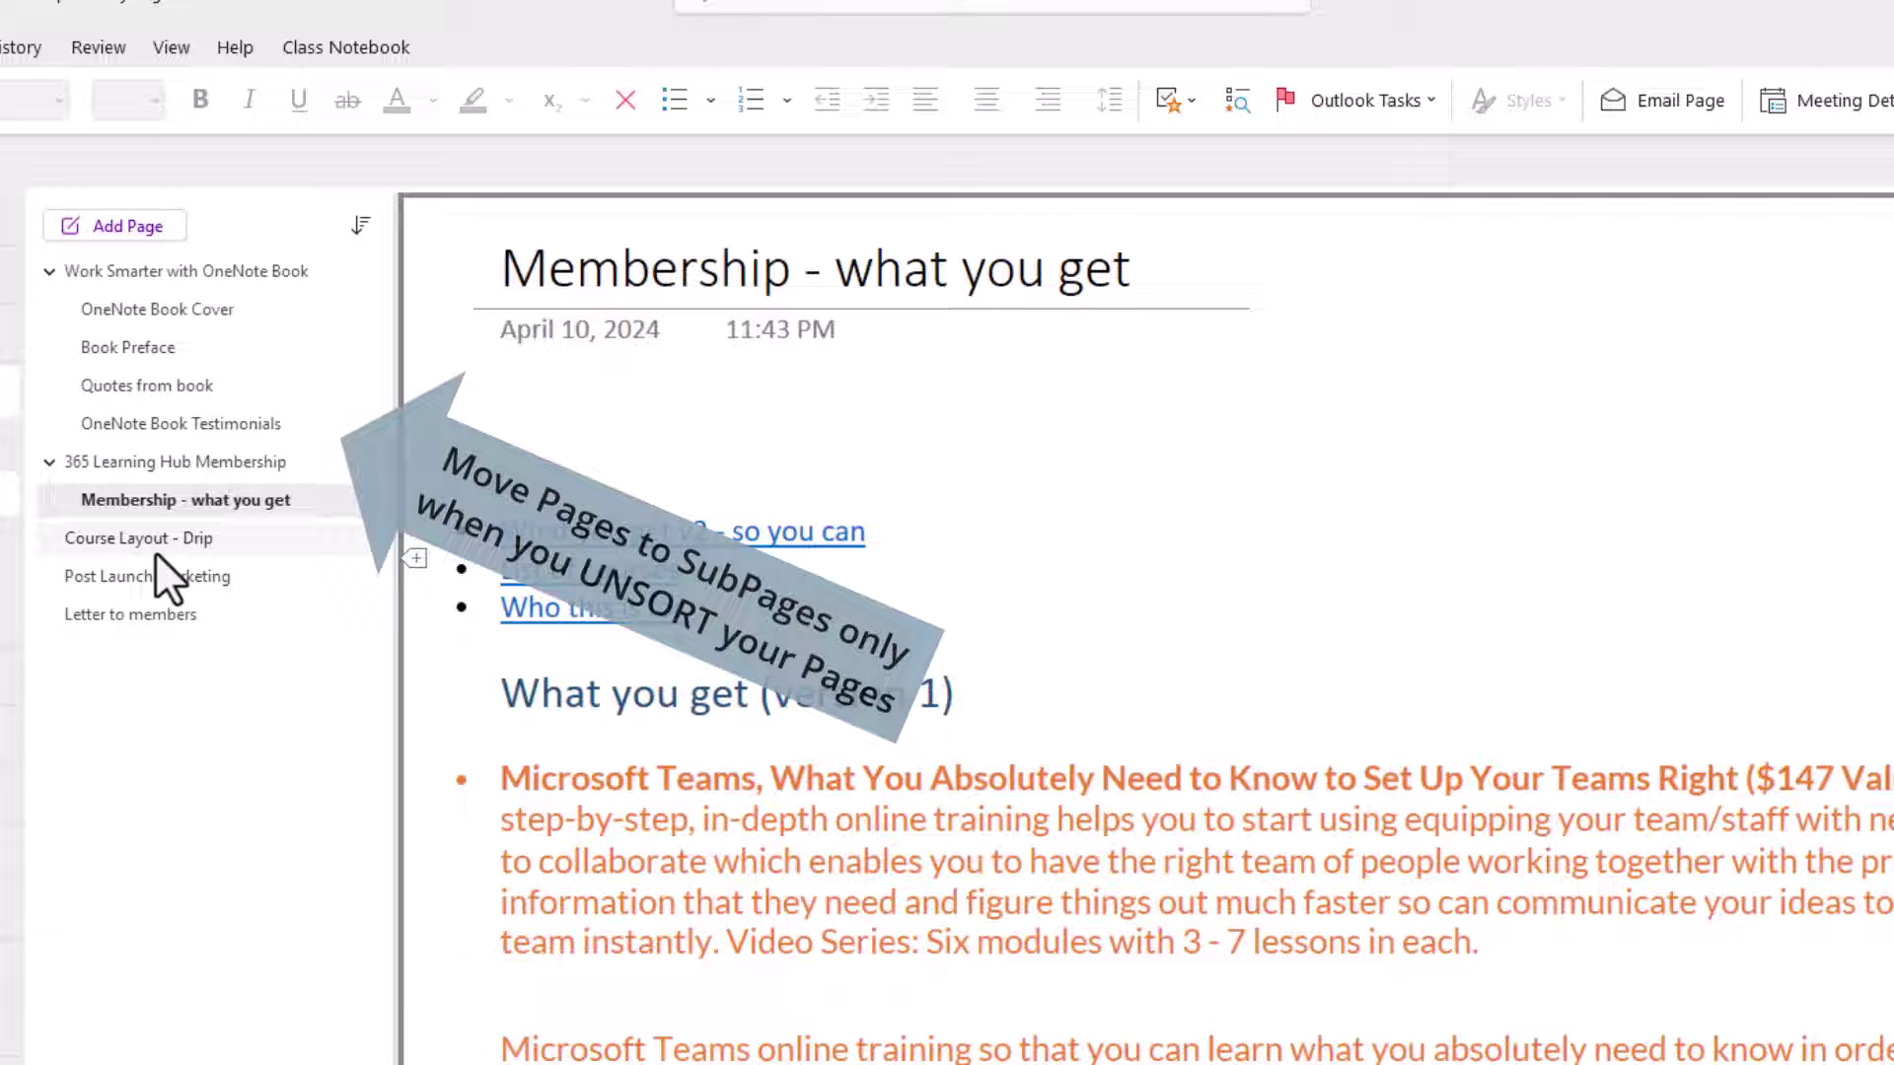
# Indent Course Layout - Drip, Post Launch marketing and Letter to members as subpages
pyautogui.click(156, 546)
pyautogui.moveTo(174, 539); pyautogui.dragTo(207, 582)
pyautogui.click(167, 579)
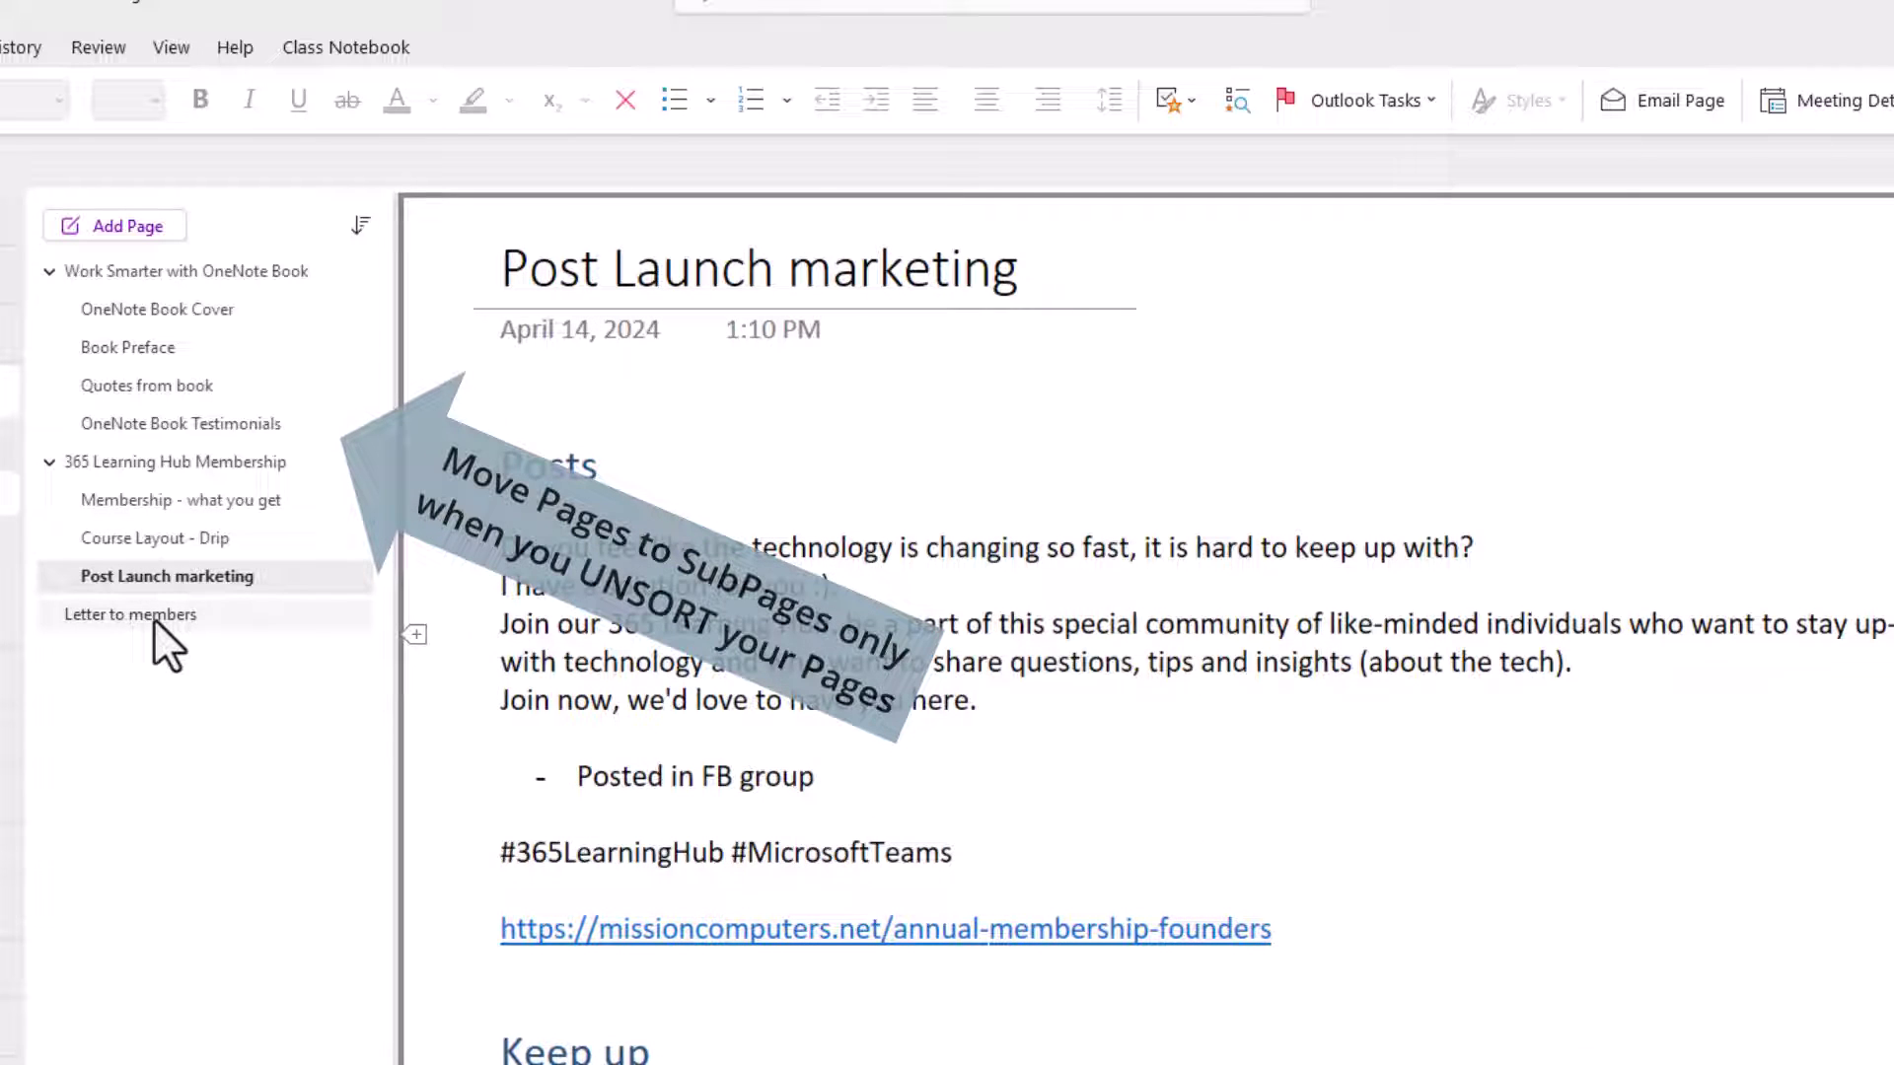
pyautogui.click(160, 617)
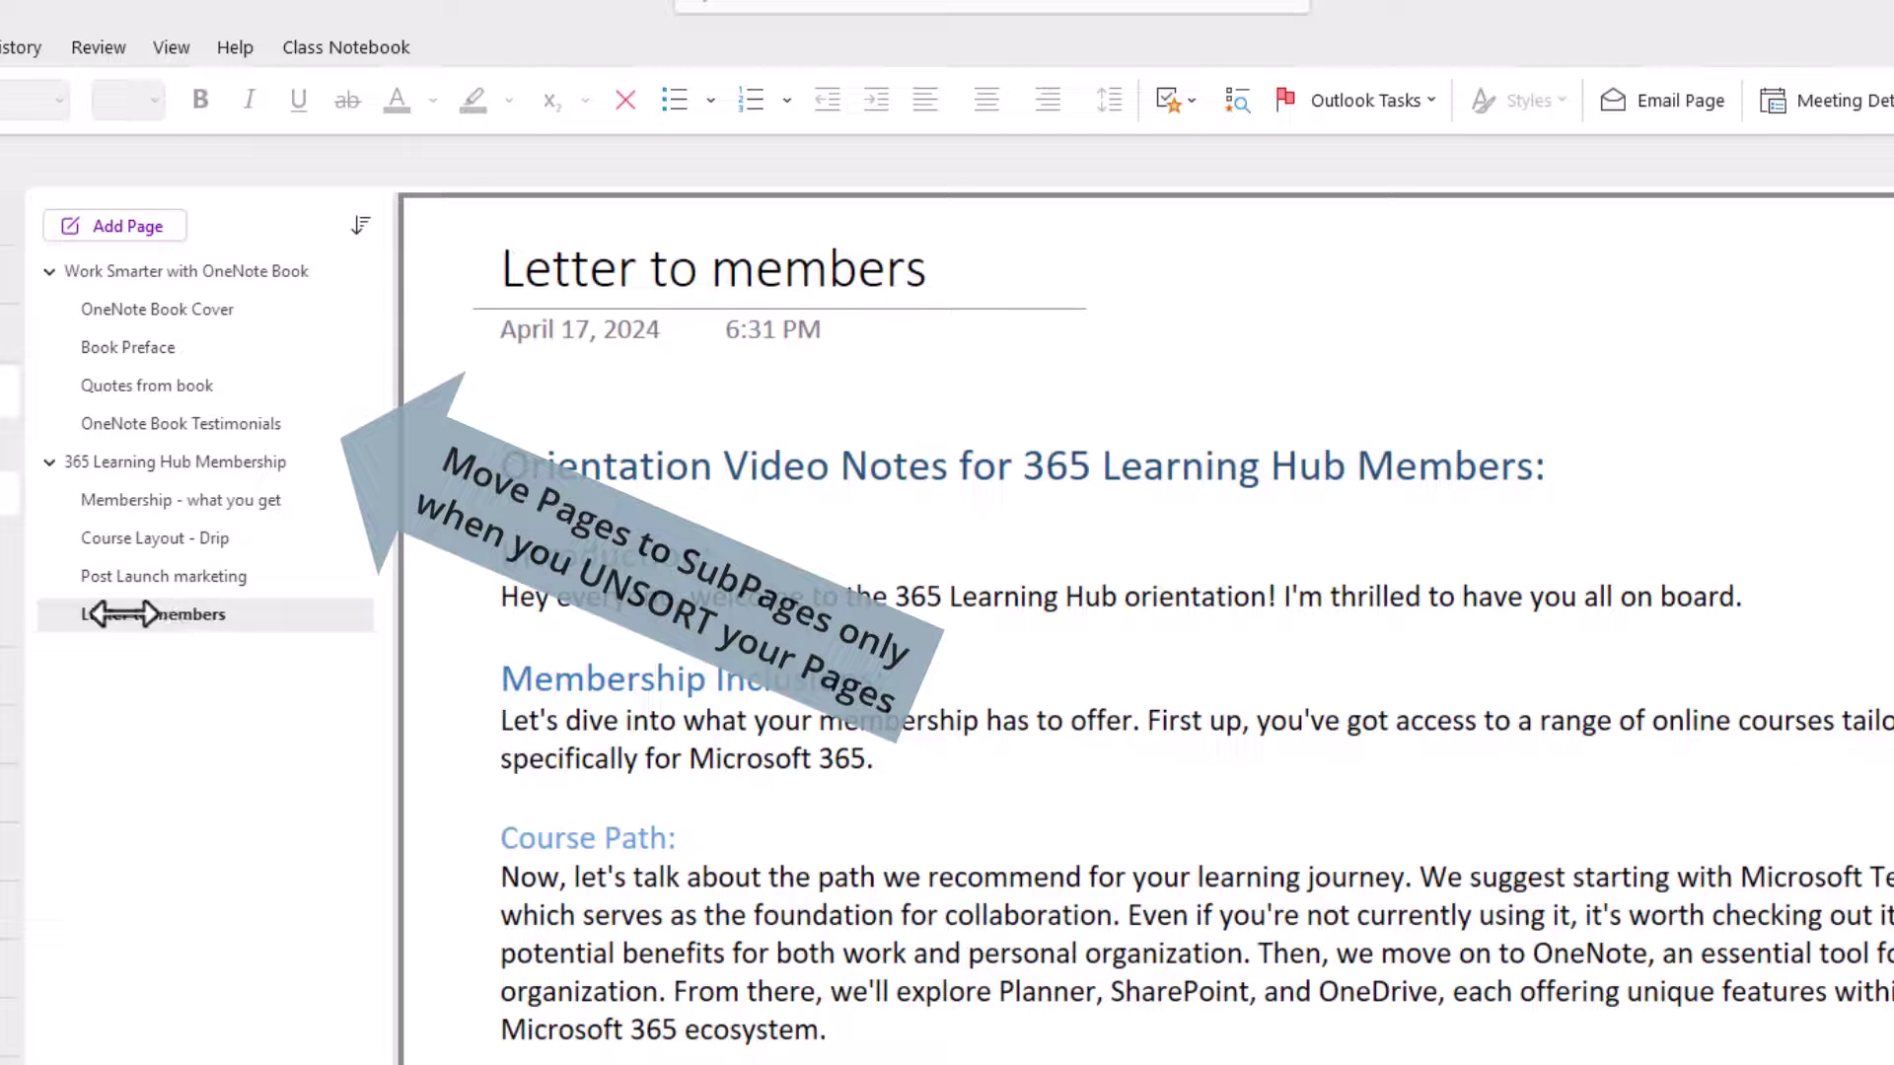
pyautogui.moveTo(118, 613); pyautogui.dragTo(148, 615)
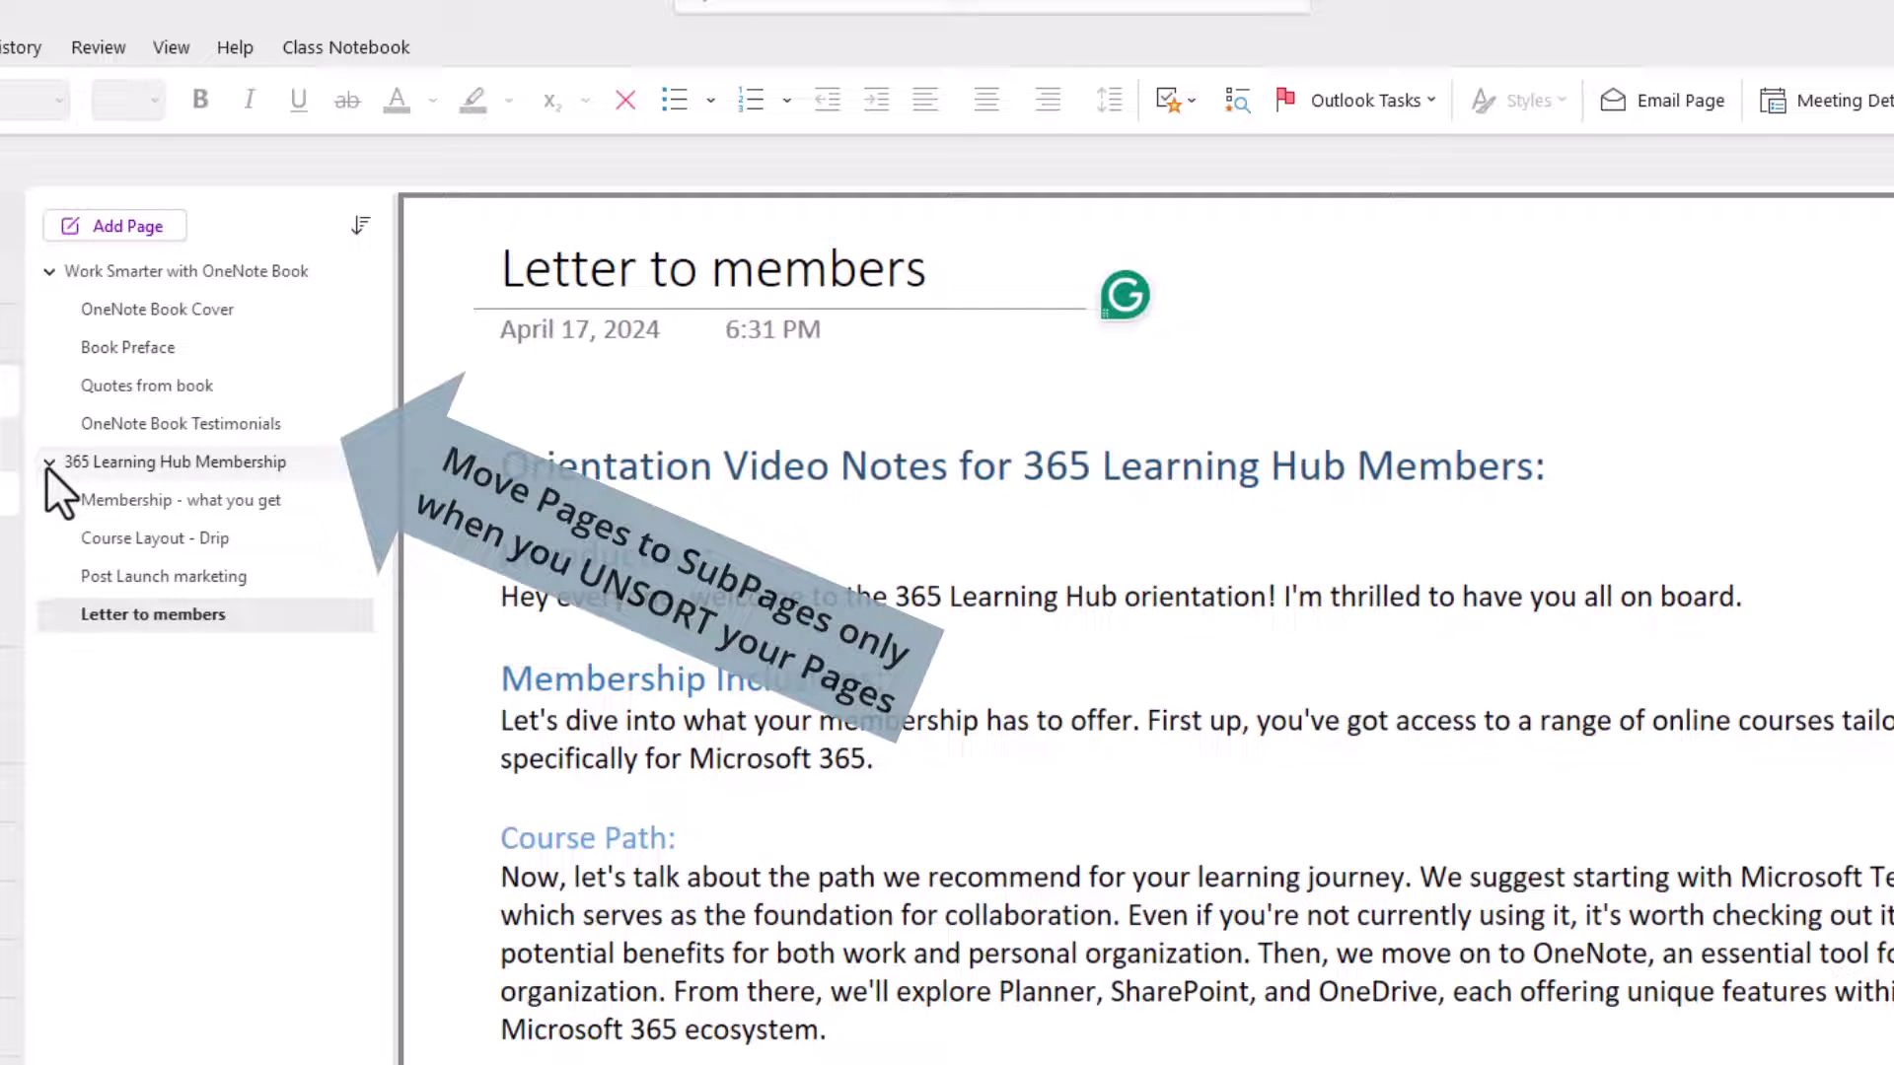
# Collapse both page groups, then expand Work Smarter with OneNote Book again
pyautogui.click(49, 464)
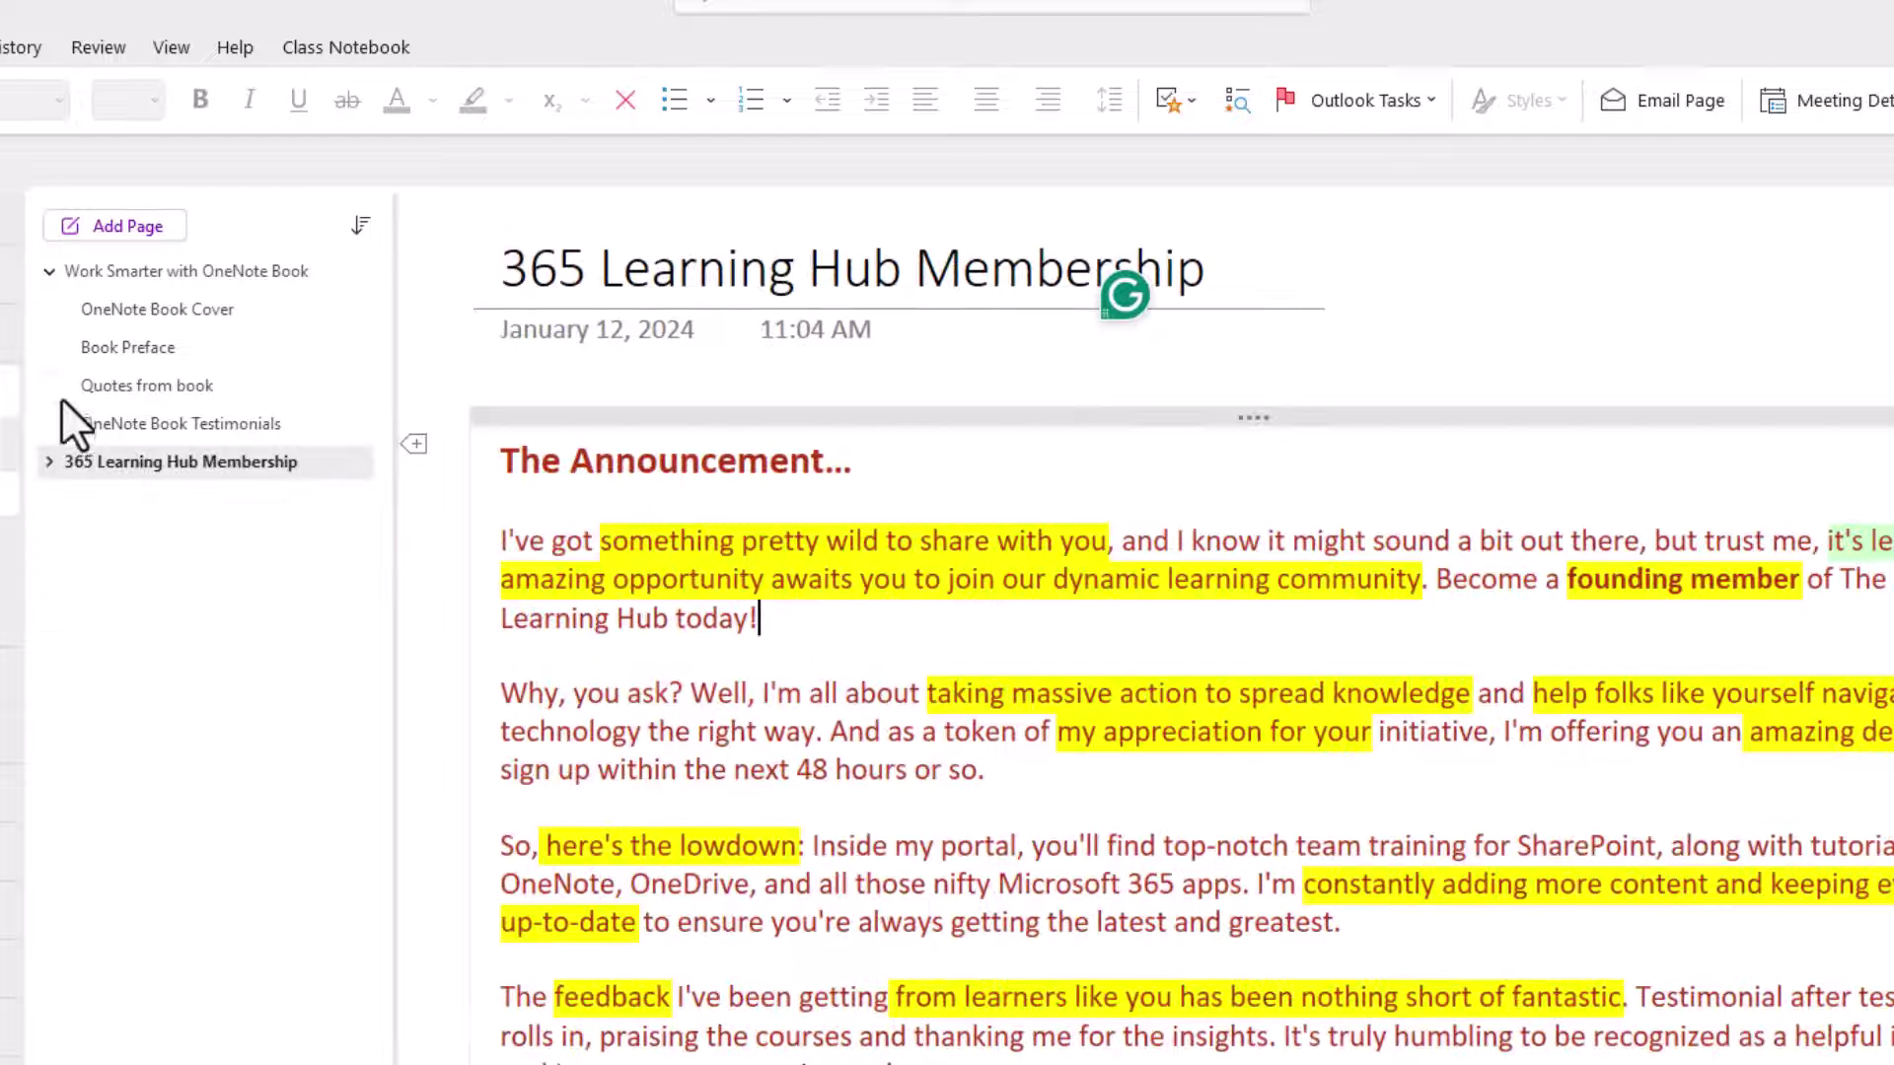
pyautogui.click(50, 273)
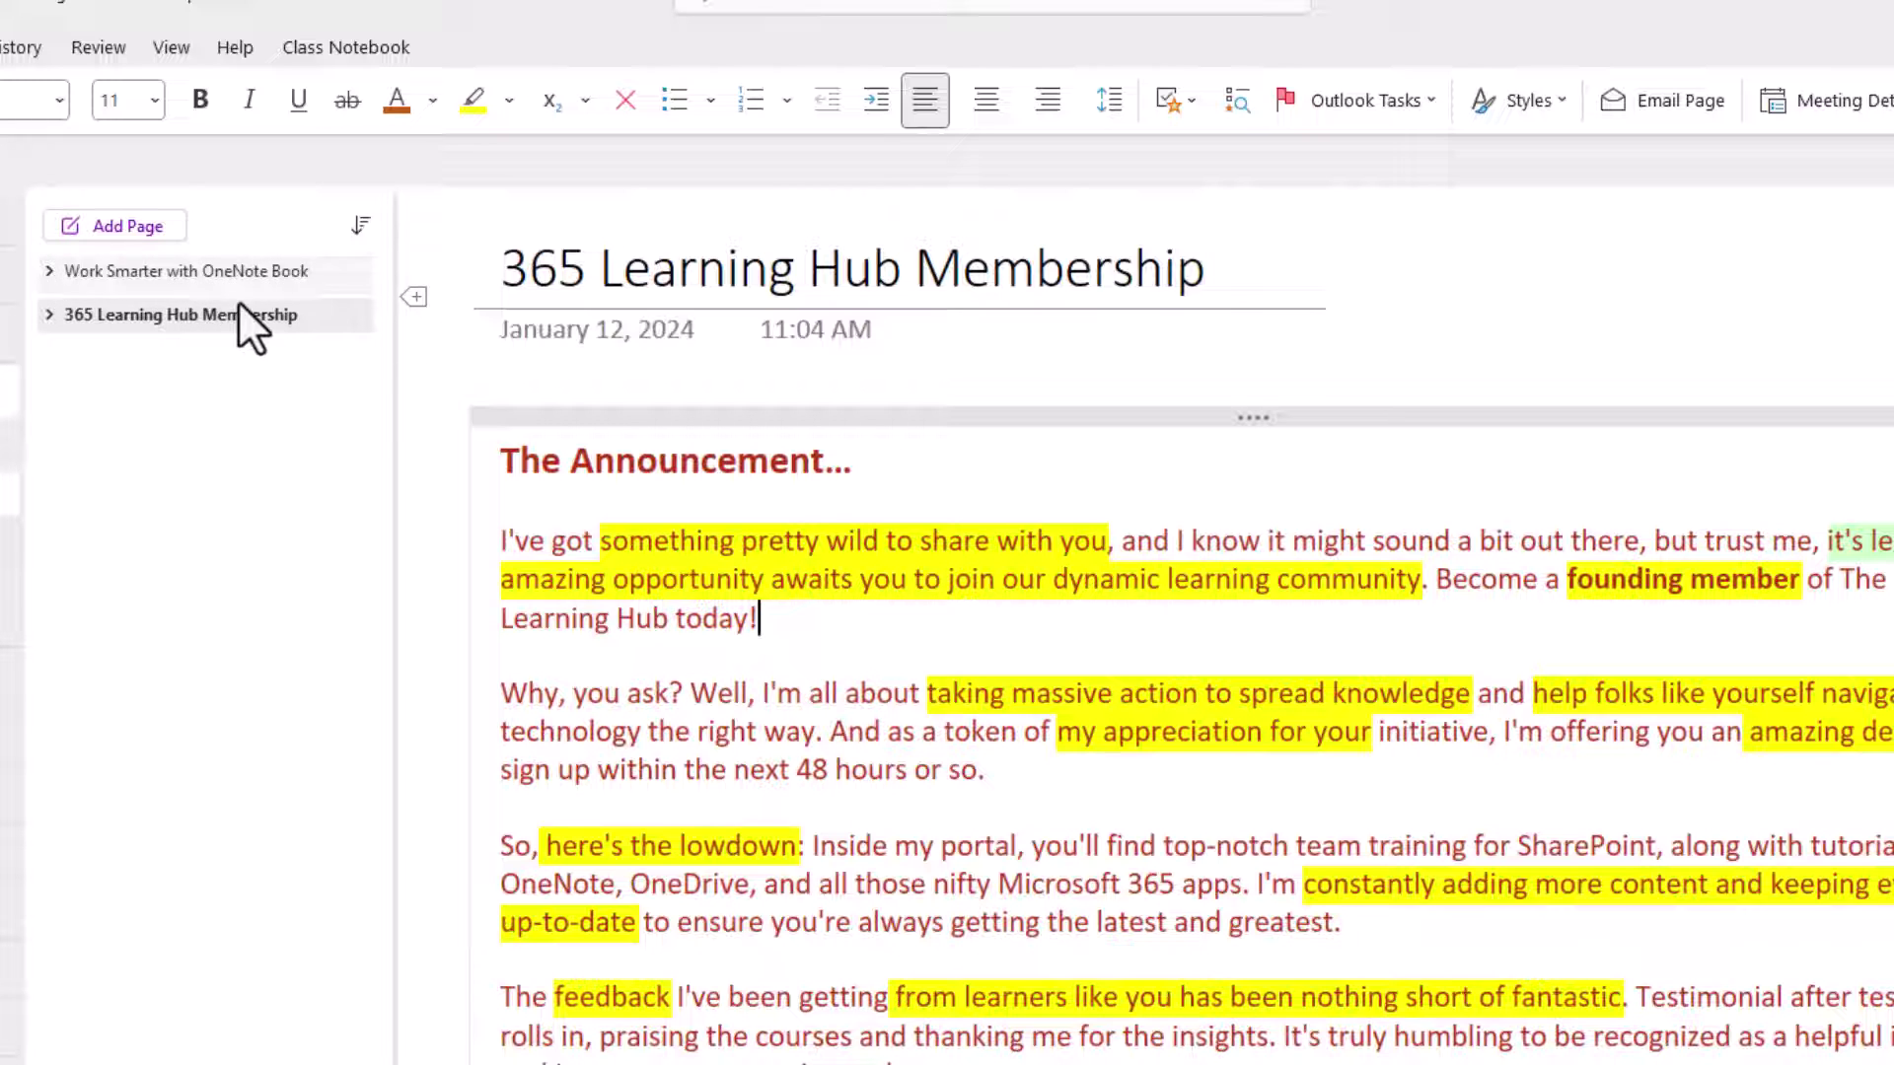
pyautogui.click(47, 273)
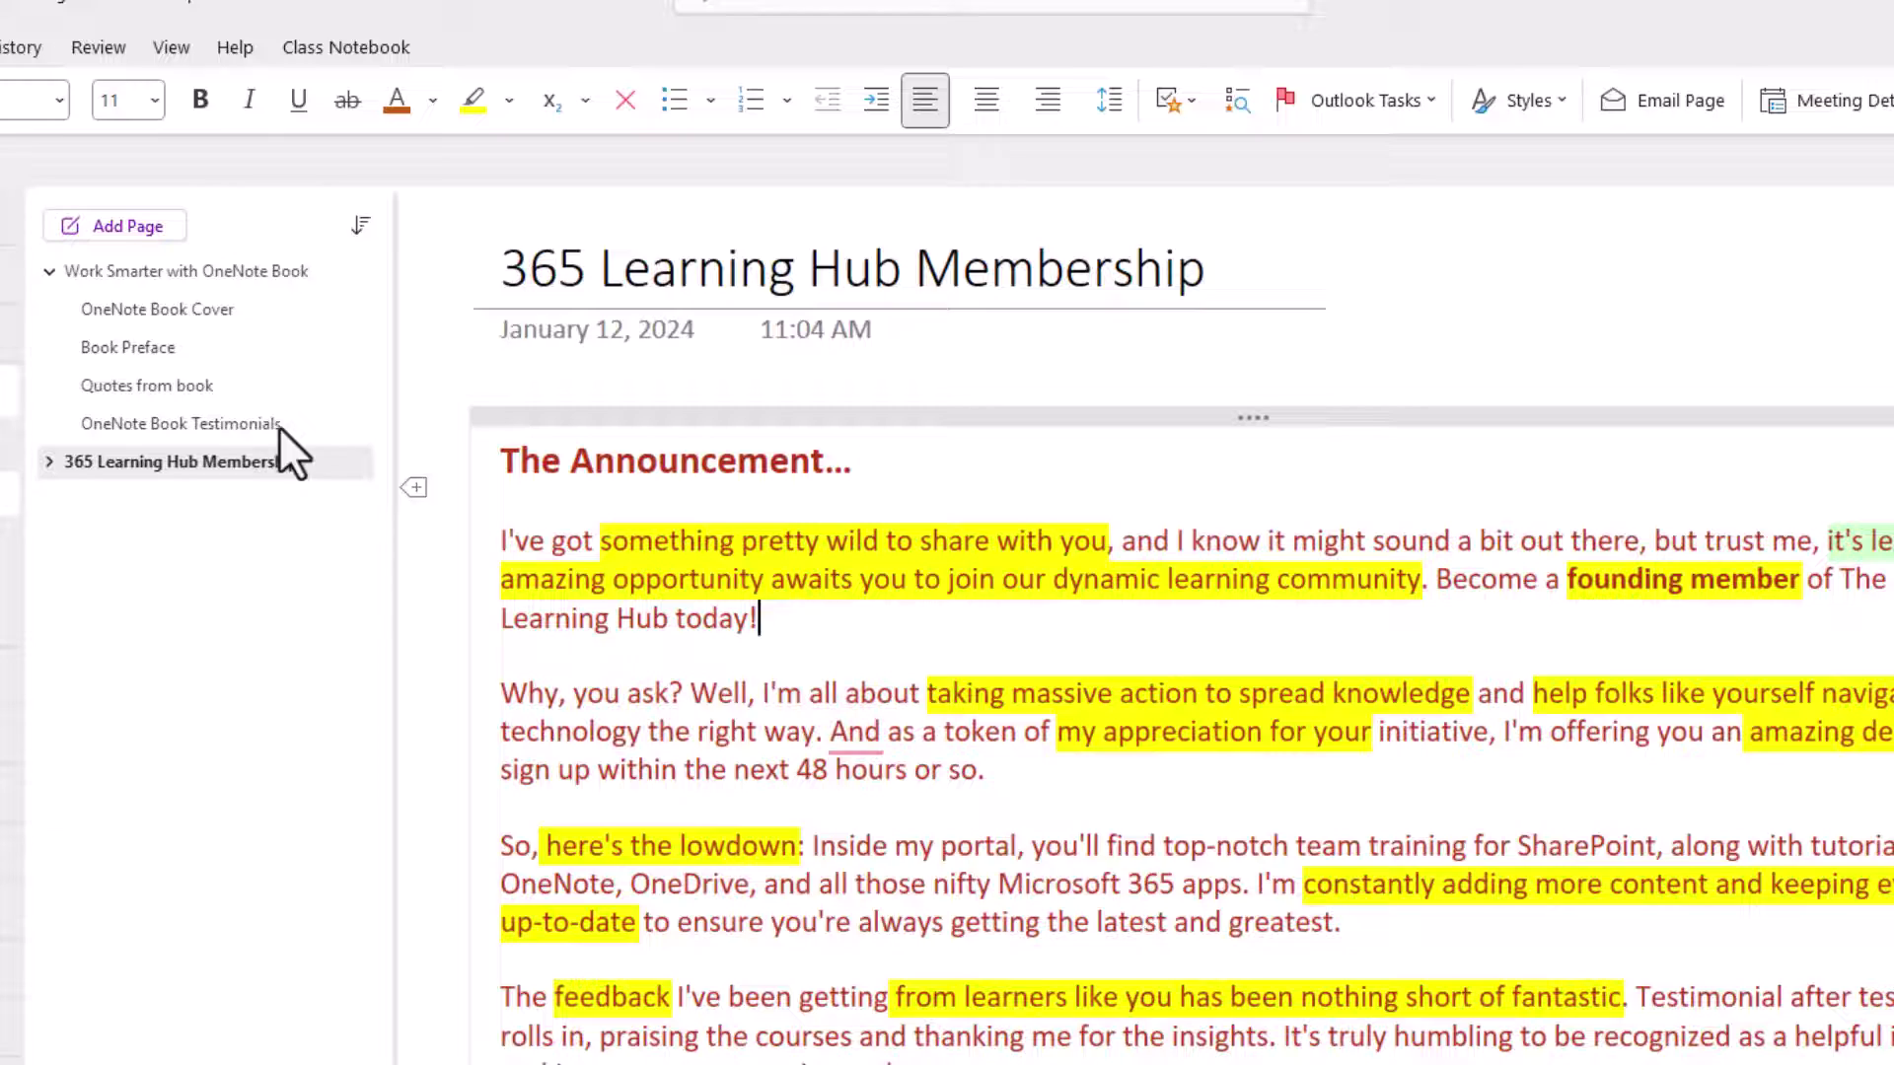
pyautogui.click(364, 230)
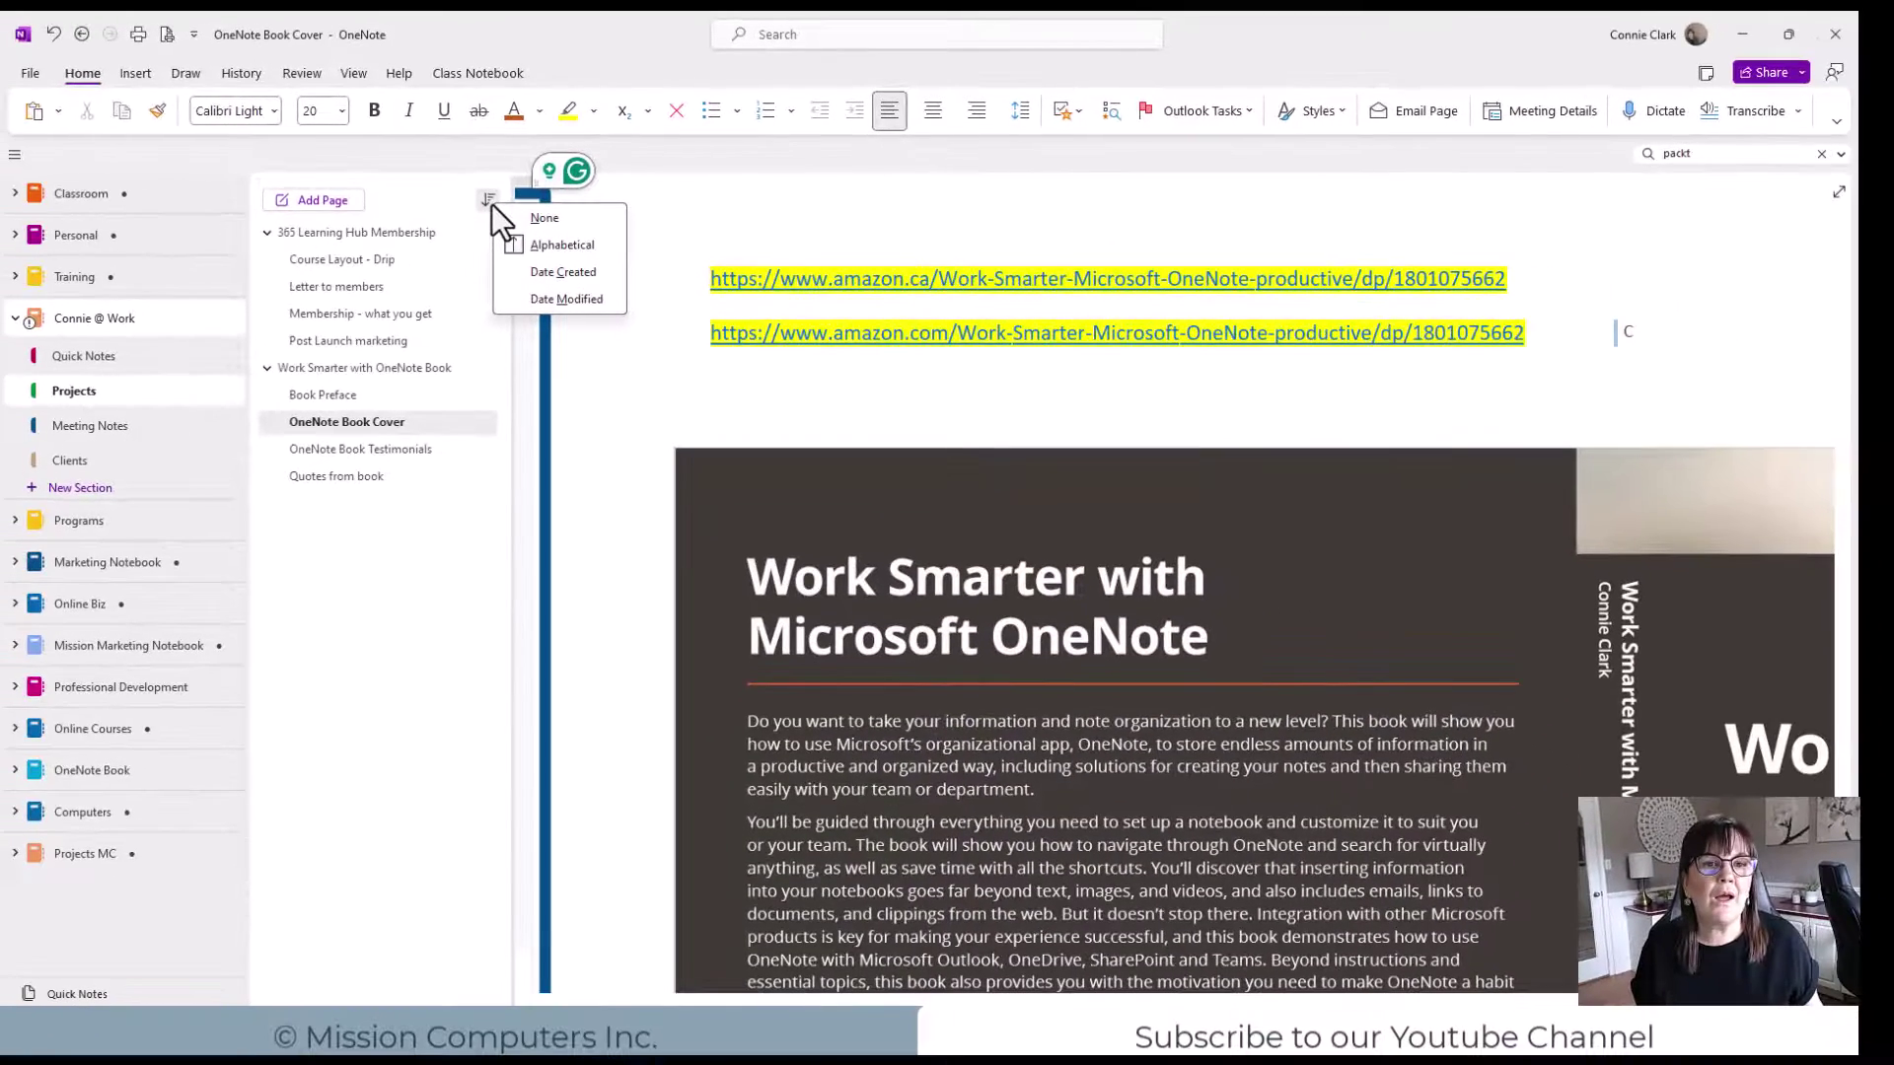